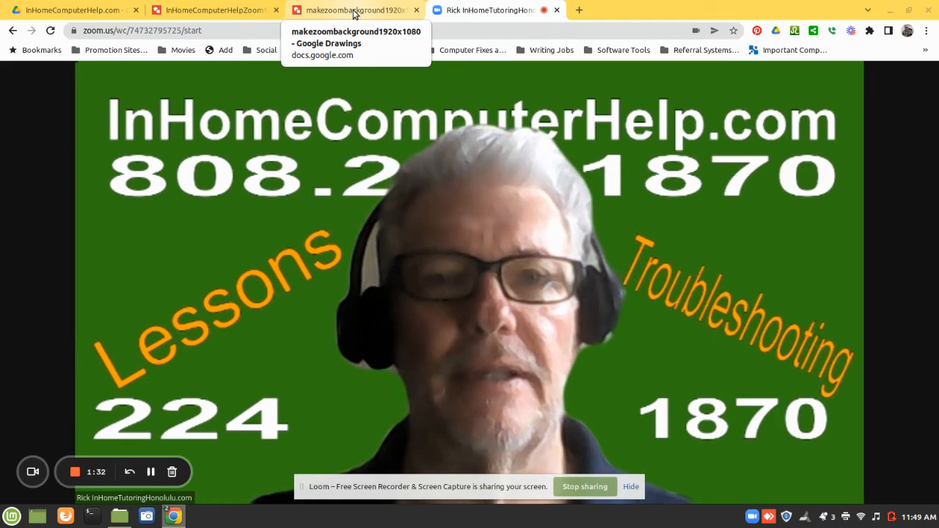
Set the Zoom meeting's virtual background to the cyan "How to Make a Zoom Contact Business Background" image without the face placeholder.
{"action": "left_click", "coordinate": [354, 14]}
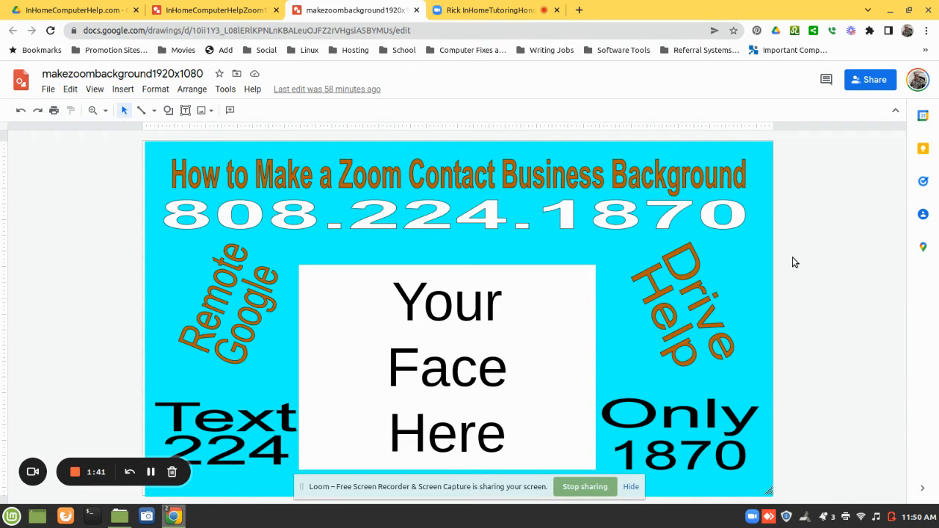
{"action": "left_click", "coordinate": [498, 11]}
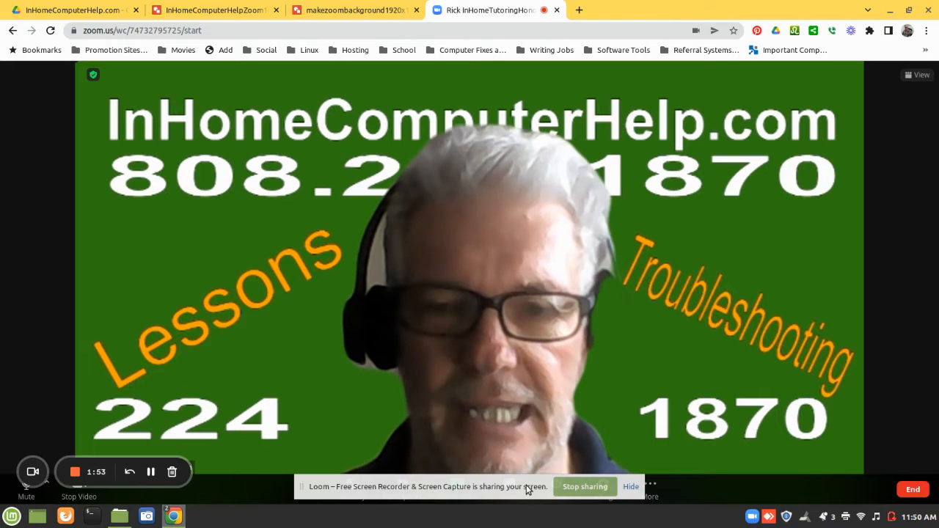
{"action": "left_click_drag", "start_coordinate": [526, 490], "coordinate": [816, 11]}
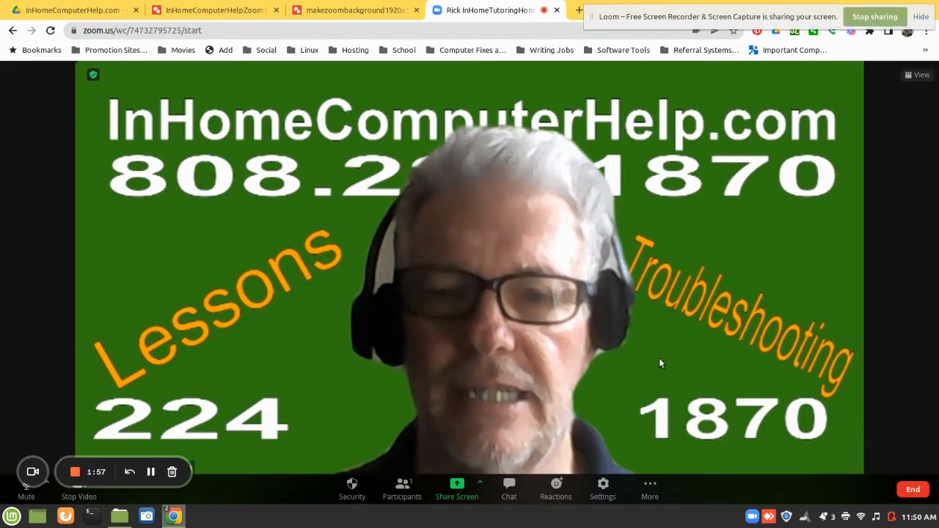
{"action": "left_click", "coordinate": [602, 486]}
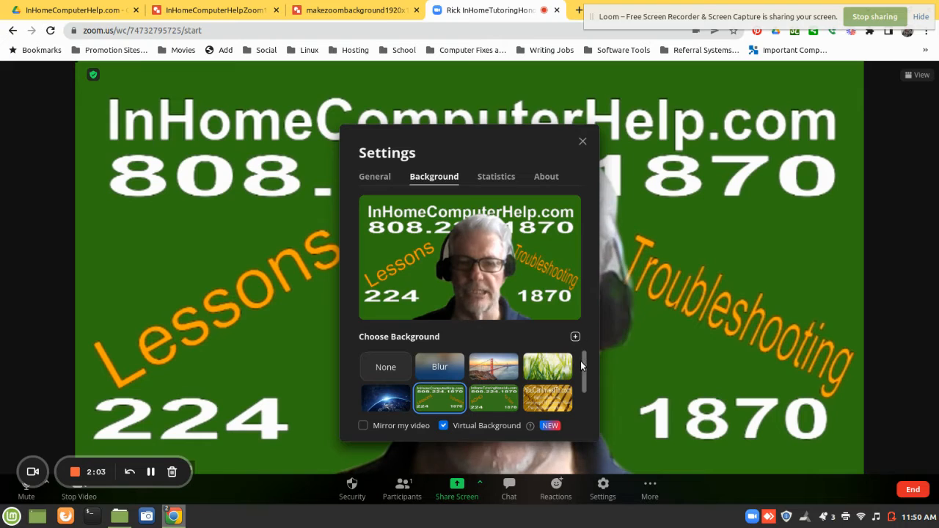
{"action": "left_click_drag", "start_coordinate": [583, 365], "coordinate": [579, 396]}
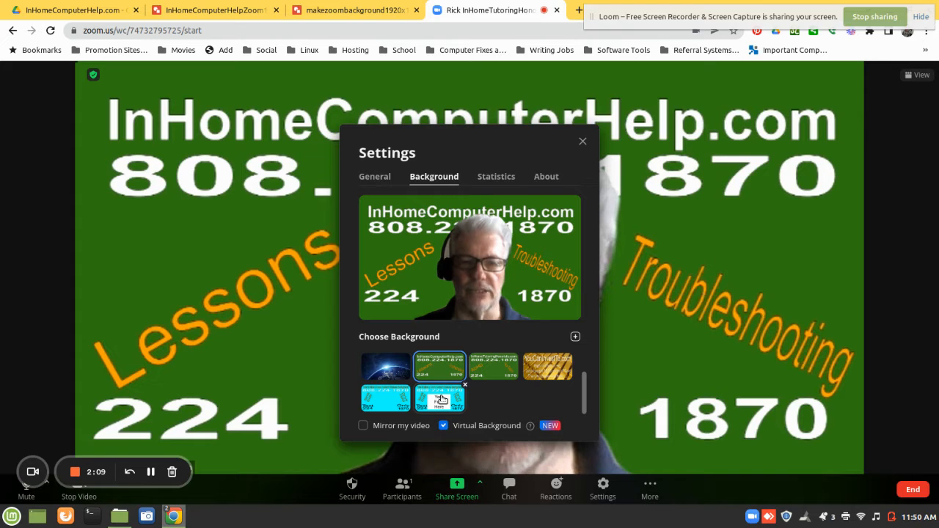
{"action": "left_click", "coordinate": [386, 402]}
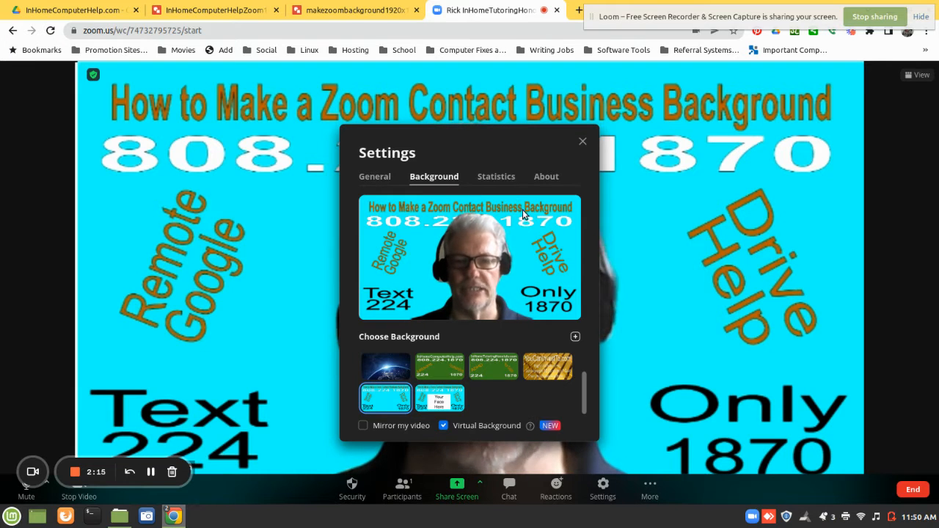
{"action": "left_click", "coordinate": [583, 142]}
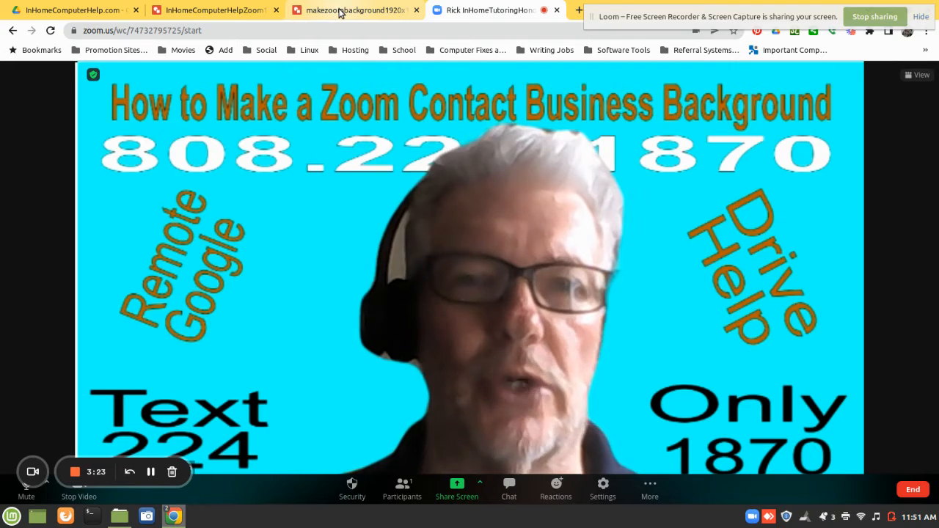
Switch to the makezoombackground1920x1080 drawing in Google Drawings and break the title word art onto a second line before "Background".
{"action": "left_click", "coordinate": [340, 13]}
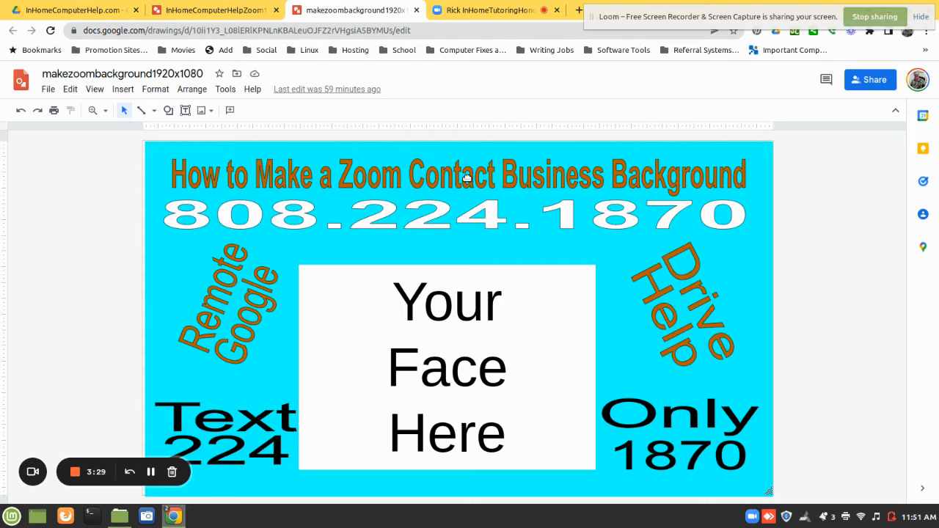
{"action": "left_click", "coordinate": [466, 177]}
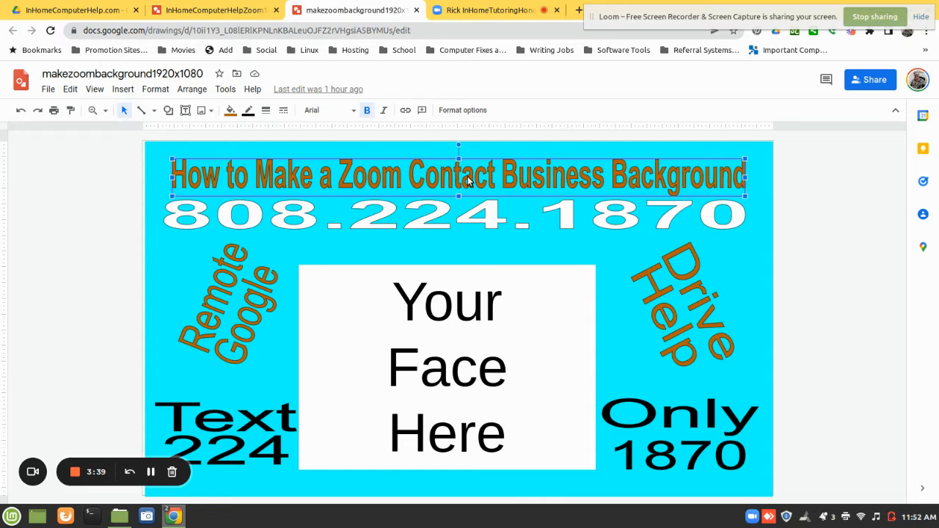
{"action": "double_click", "coordinate": [468, 181]}
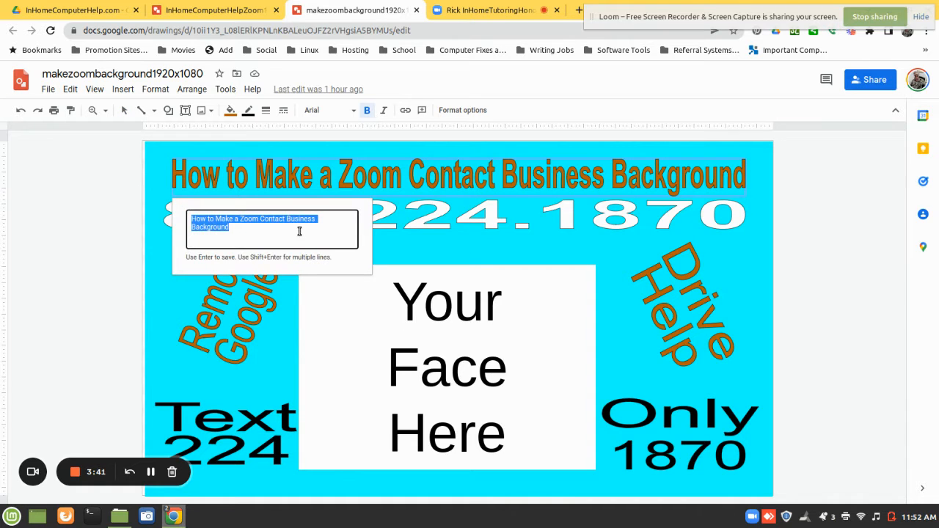
{"action": "left_click", "coordinate": [324, 219]}
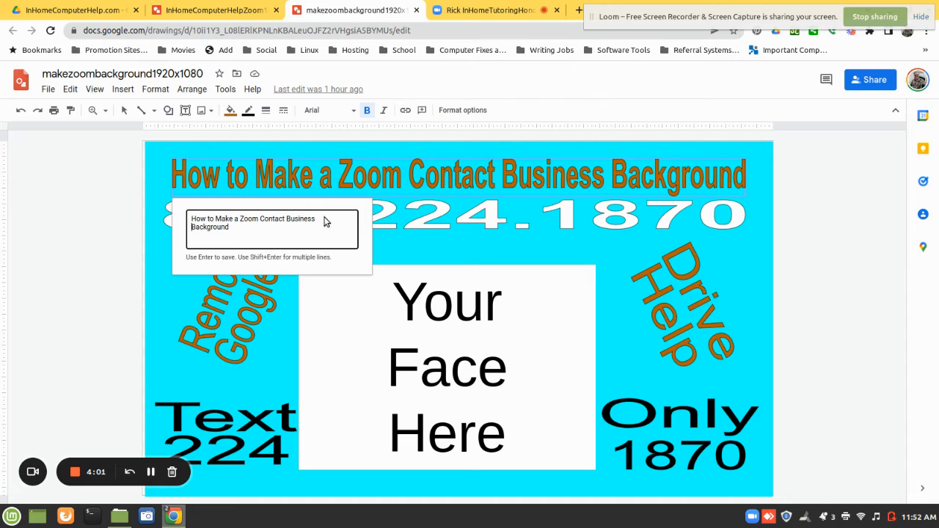
{"action": "key", "text": "Return"}
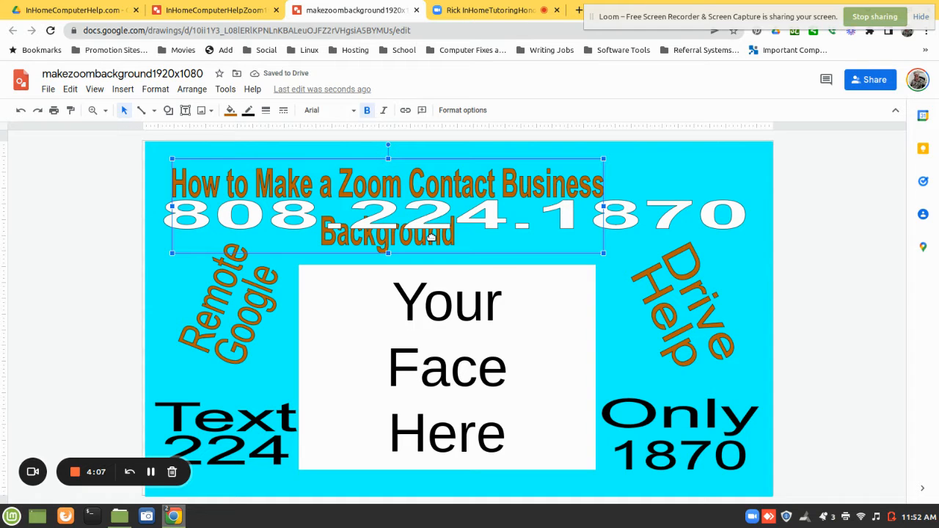
Edit the title word art so "How to Make a Zoom Contact Business Background" runs on a single line again.
{"action": "double_click", "coordinate": [448, 187]}
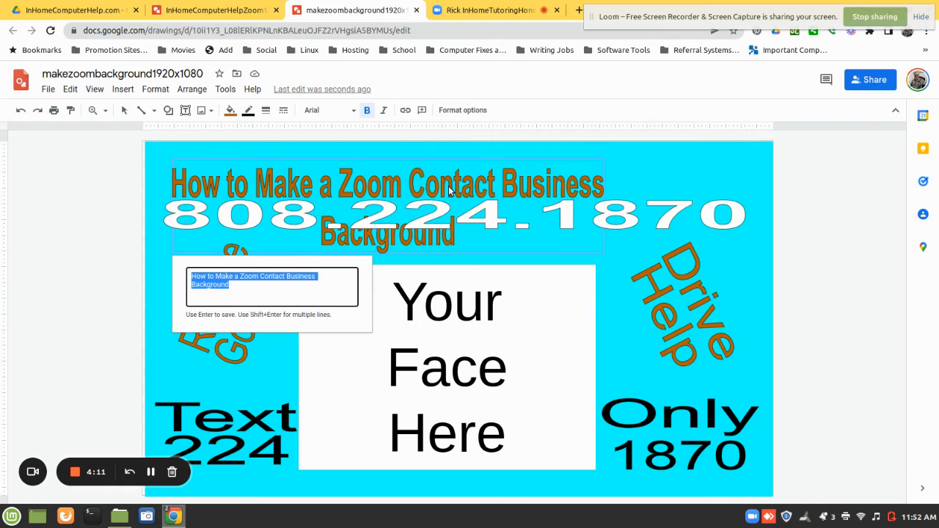
{"action": "left_click", "coordinate": [336, 274]}
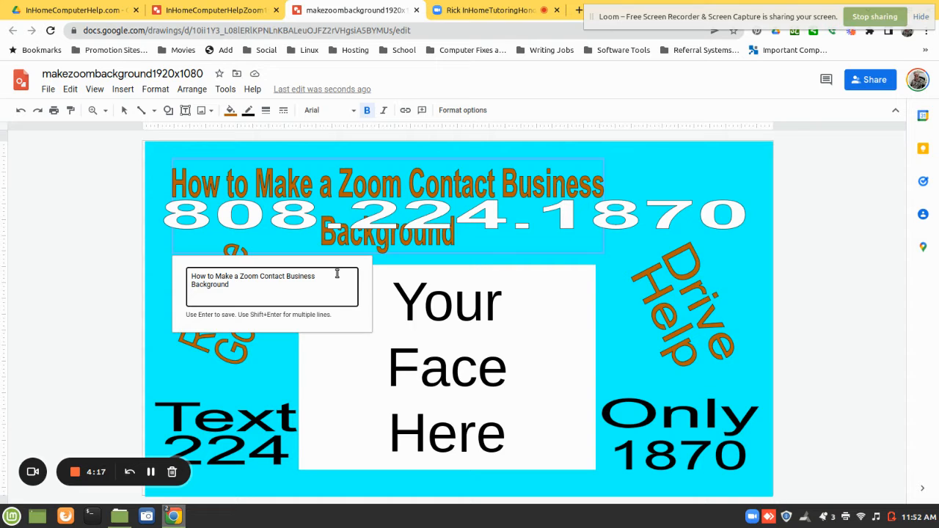
{"action": "key", "text": "BackSpace"}
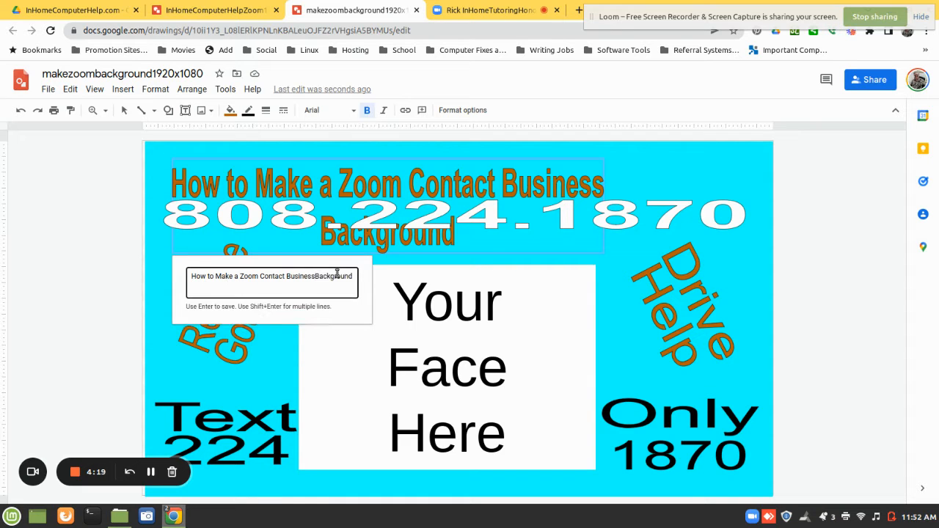
{"action": "key", "text": "shift+Return"}
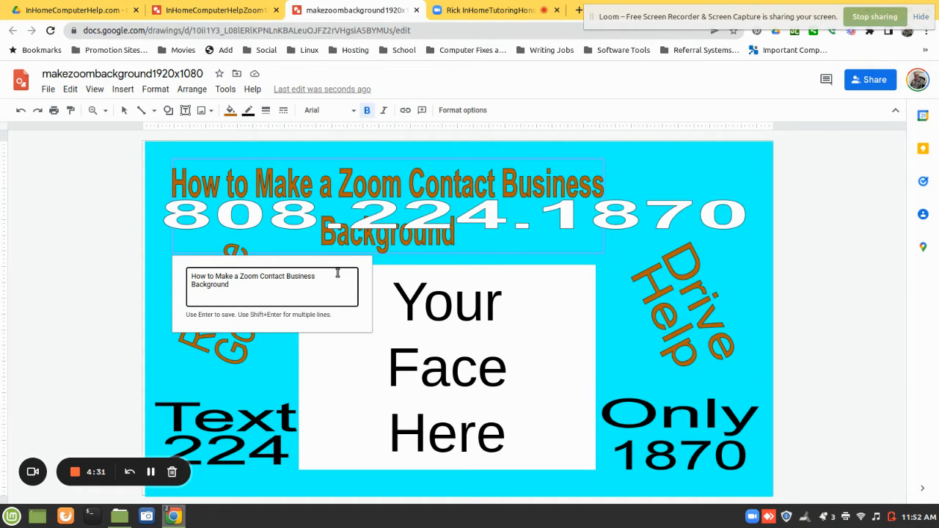
{"action": "key", "text": "Return"}
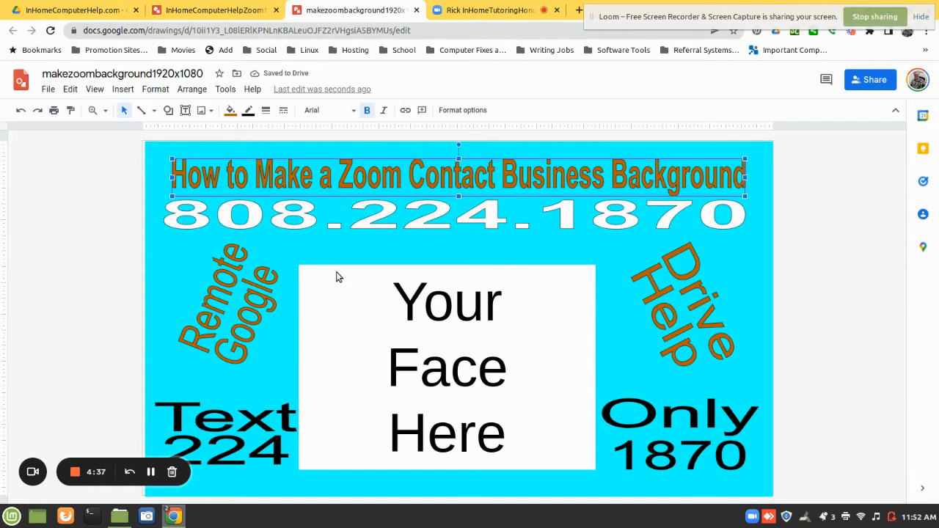
Rotate the "Remote" word art into a downward slant and back to an upward slant alongside "Google".
{"action": "left_click", "coordinate": [229, 302]}
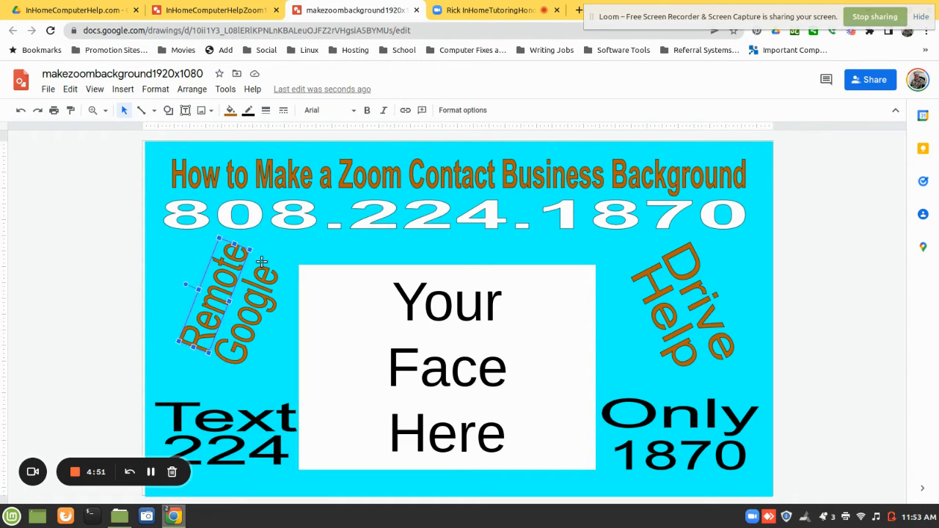
{"action": "left_click_drag", "start_coordinate": [252, 269], "coordinate": [172, 286]}
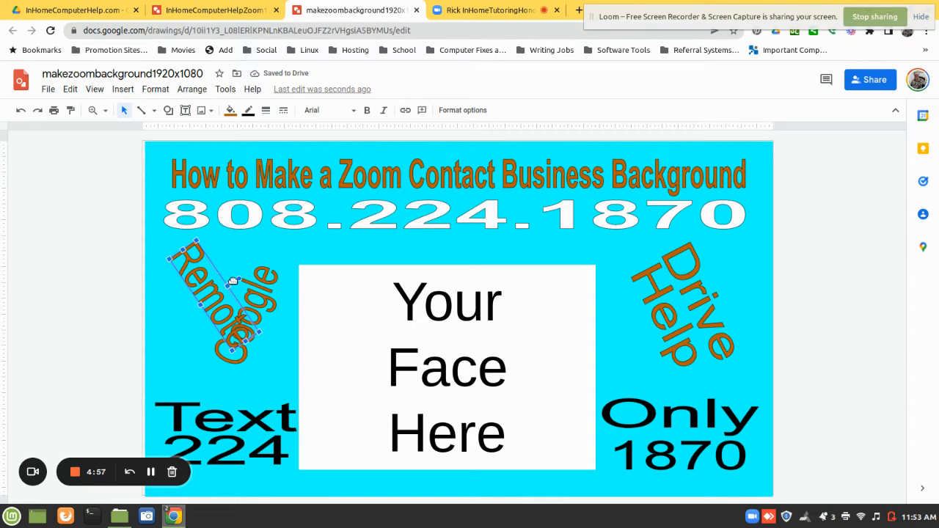
{"action": "left_click_drag", "start_coordinate": [240, 278], "coordinate": [240, 278]}
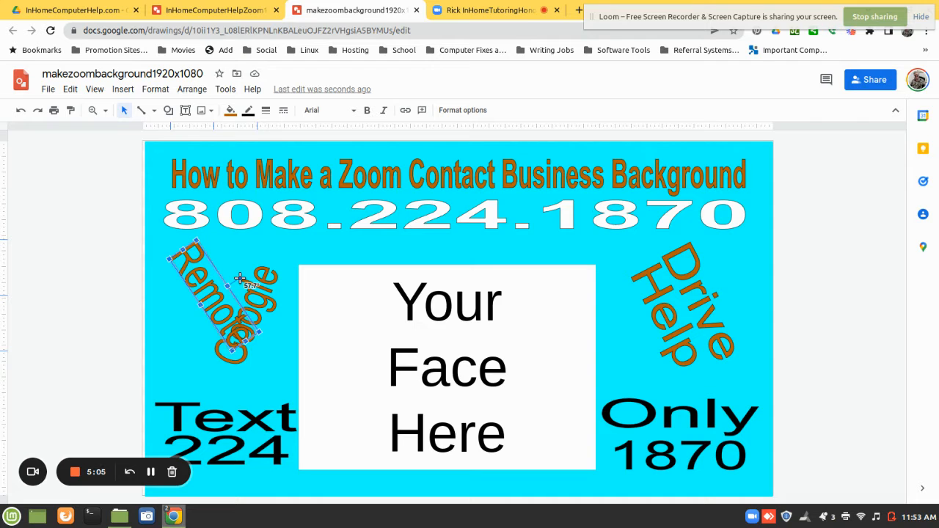
{"action": "left_click_drag", "start_coordinate": [240, 278], "coordinate": [150, 266]}
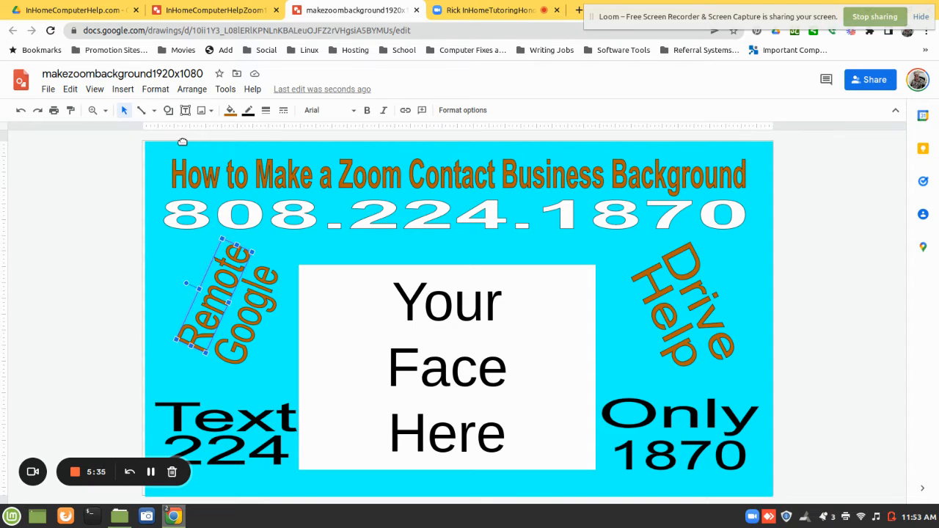
Insert a new word art object reading "This is word art".
{"action": "left_click", "coordinate": [125, 91]}
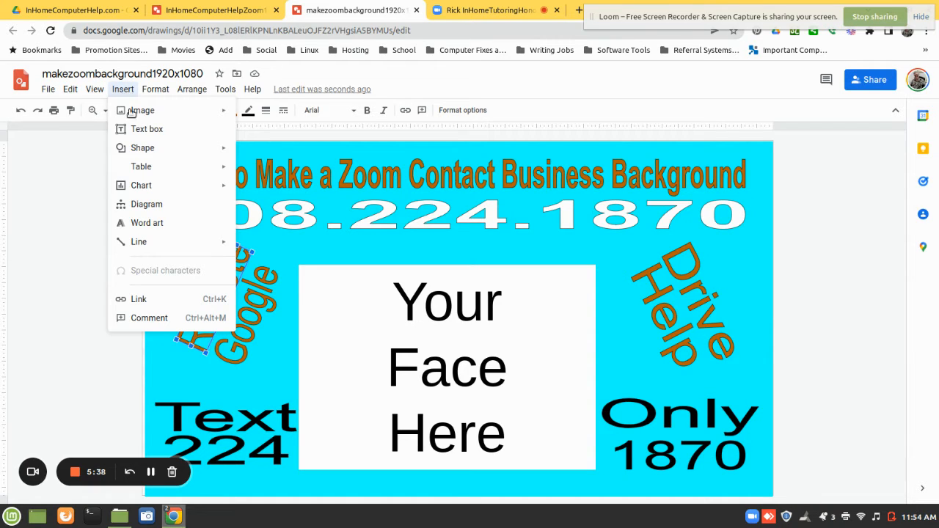
{"action": "left_click", "coordinate": [146, 223]}
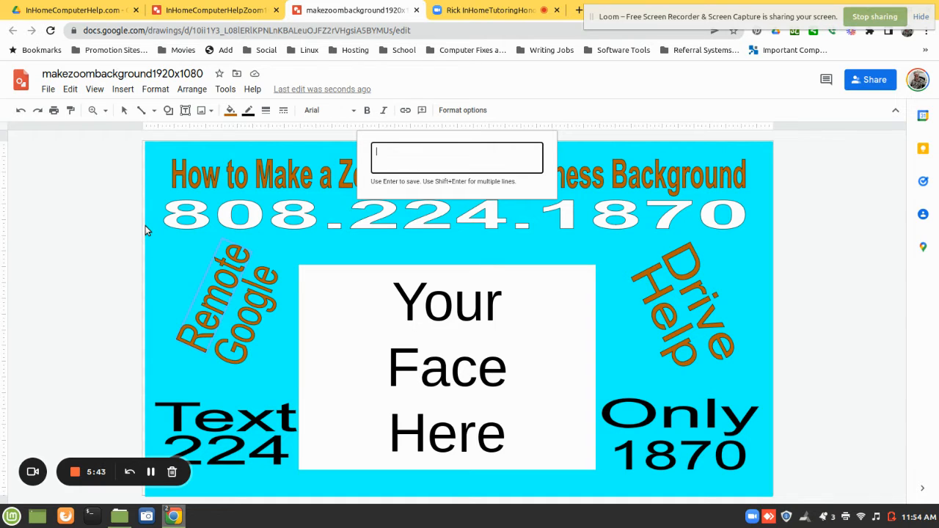
{"action": "type", "text": "This is word art"}
{"action": "key", "text": "Return"}
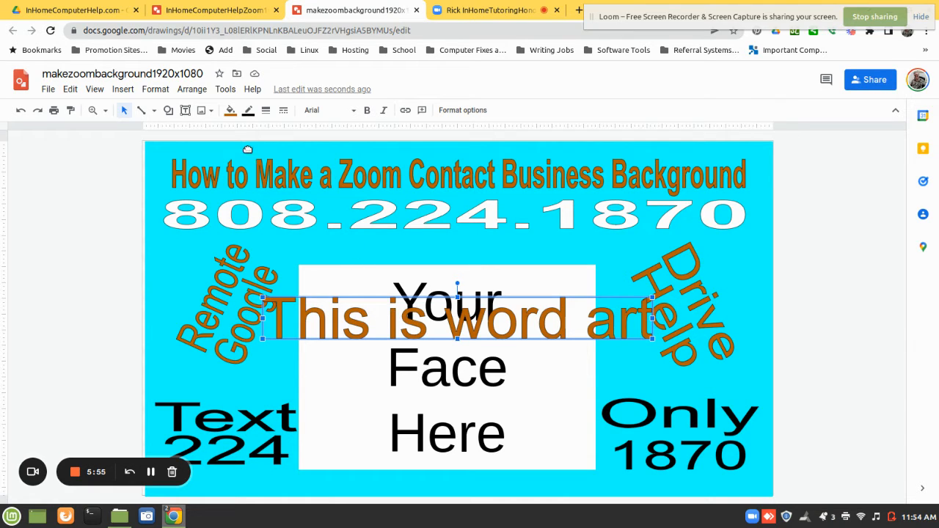
Fill the "This is word art" object with solid black and delete it from the drawing.
{"action": "left_click", "coordinate": [231, 112]}
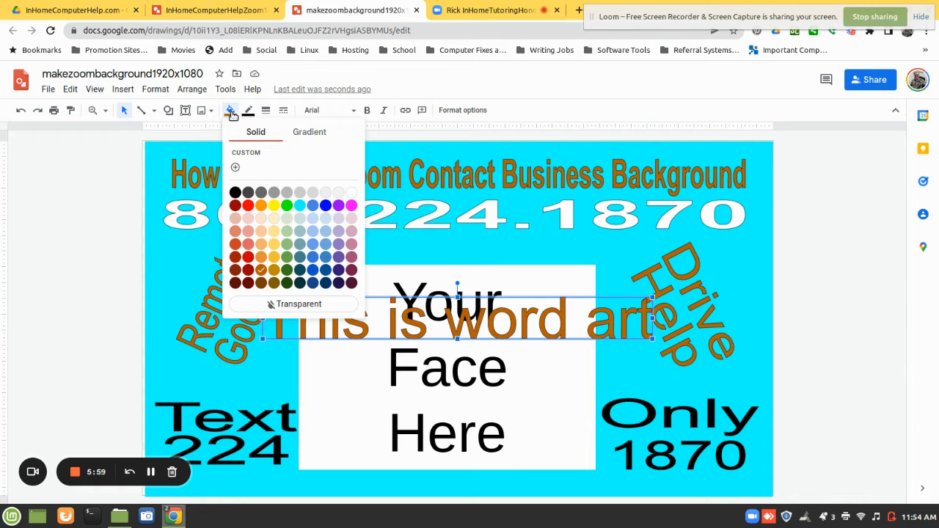
{"action": "left_click", "coordinate": [235, 193]}
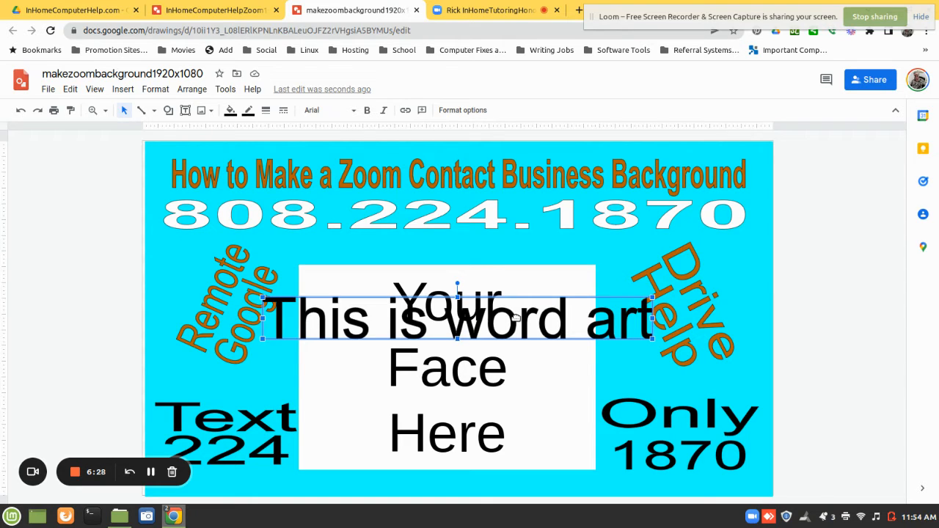
{"action": "key", "text": "Delete"}
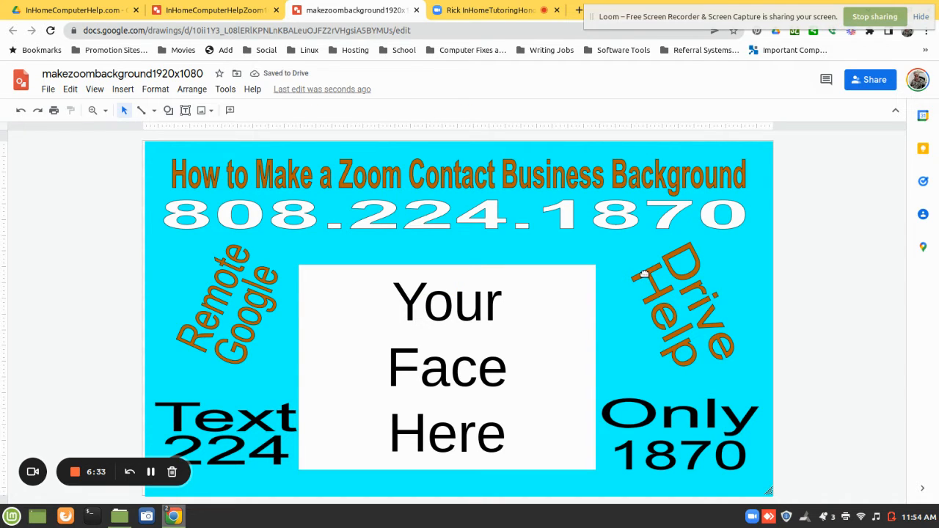
{"action": "left_click", "coordinate": [258, 418]}
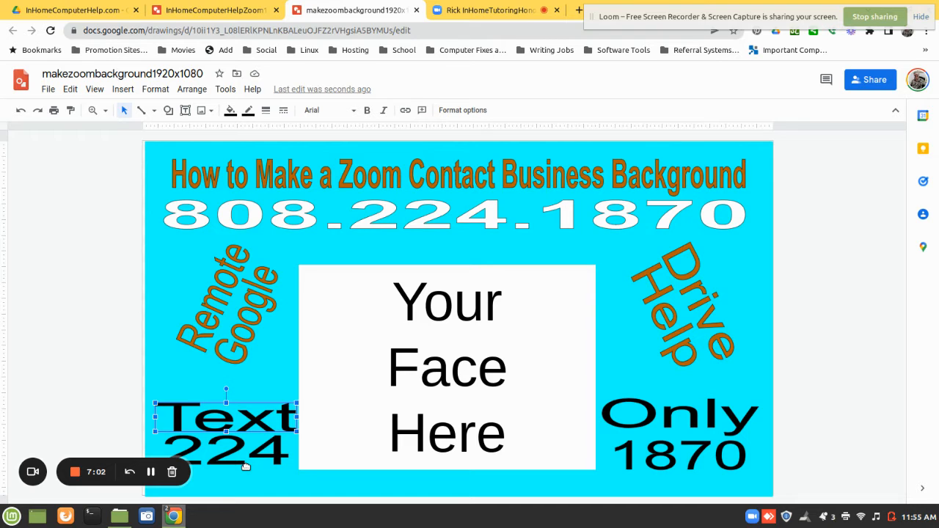
{"action": "left_click", "coordinate": [154, 73]}
{"action": "left_click_drag", "start_coordinate": [156, 74], "coordinate": [210, 74]}
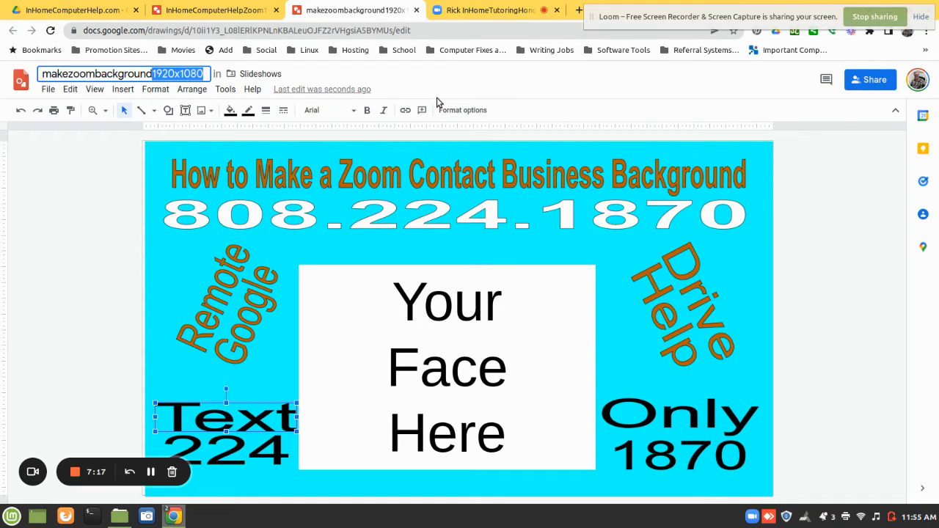
Try switching the page setup to Standard 4:3 and to a custom size in pixels, and cancel without applying.
{"action": "left_click", "coordinate": [48, 89]}
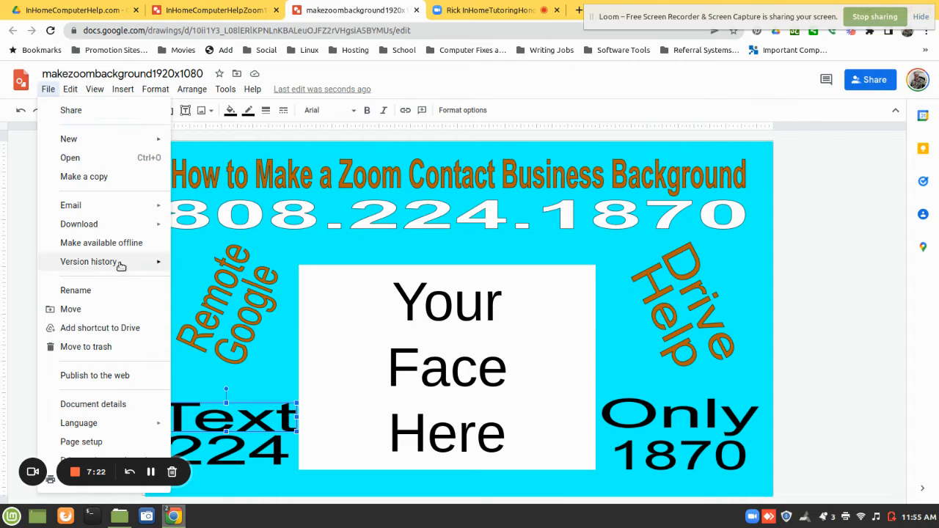
{"action": "left_click", "coordinate": [91, 442]}
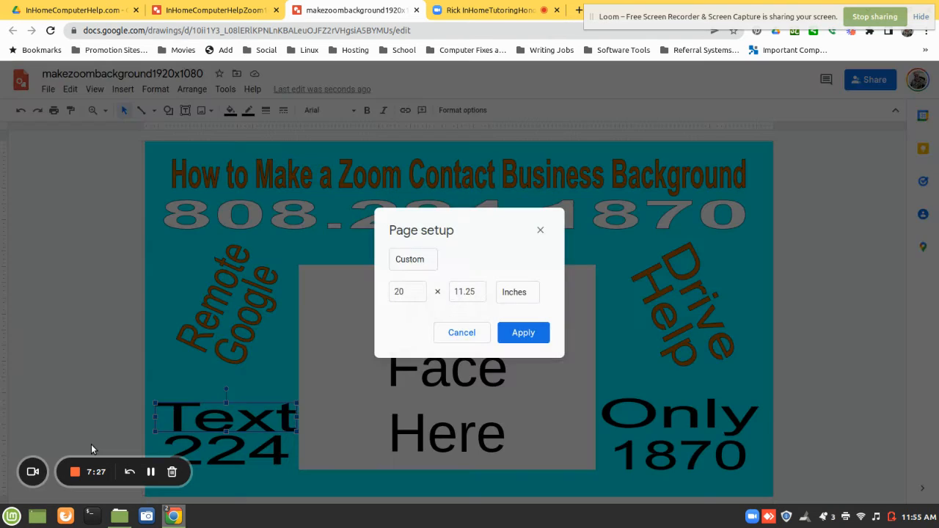
{"action": "left_click", "coordinate": [430, 262]}
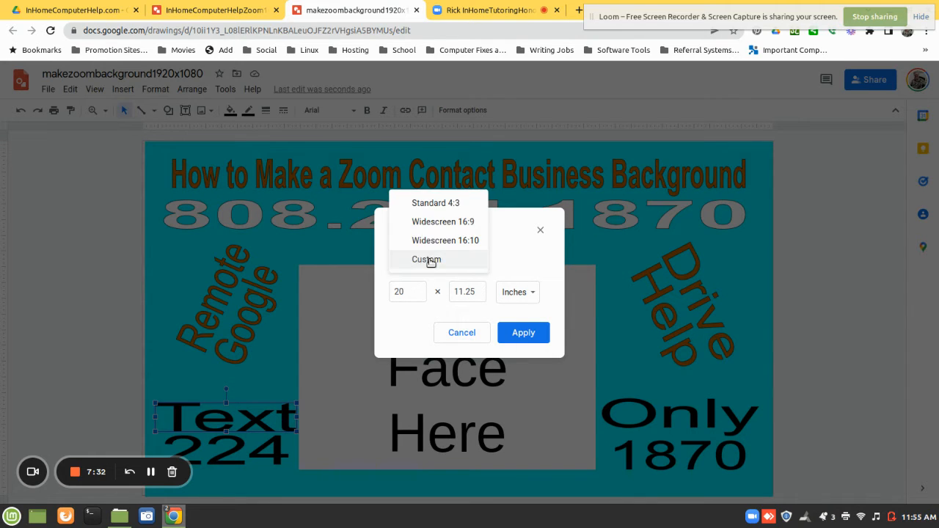
{"action": "left_click", "coordinate": [437, 203]}
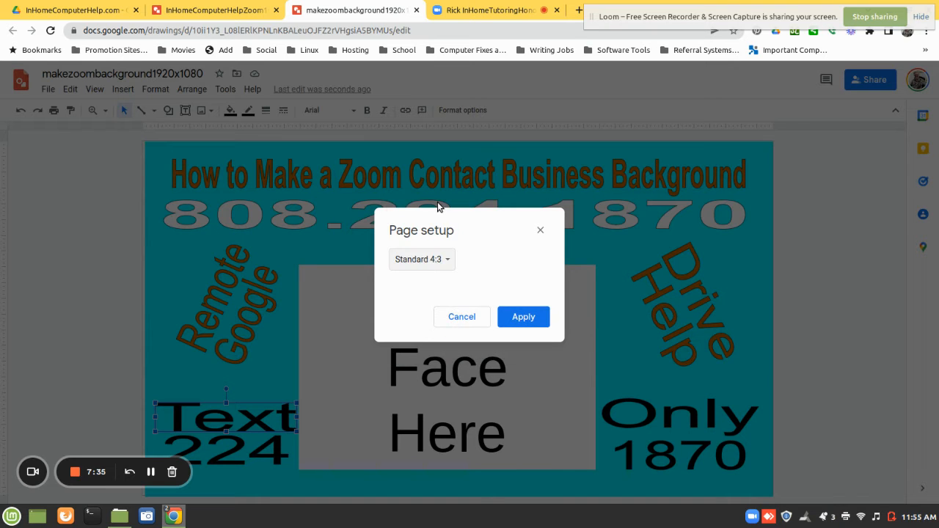
{"action": "left_click", "coordinate": [449, 261]}
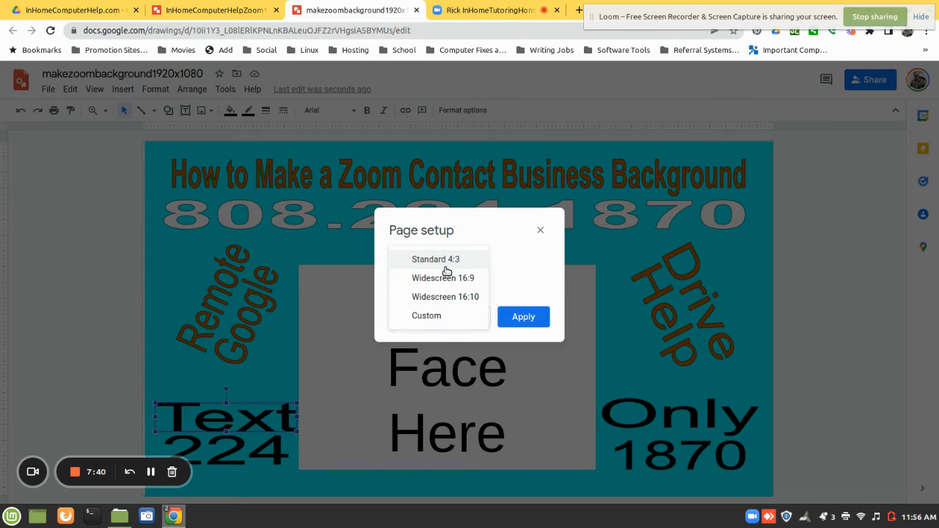
{"action": "left_click", "coordinate": [437, 316]}
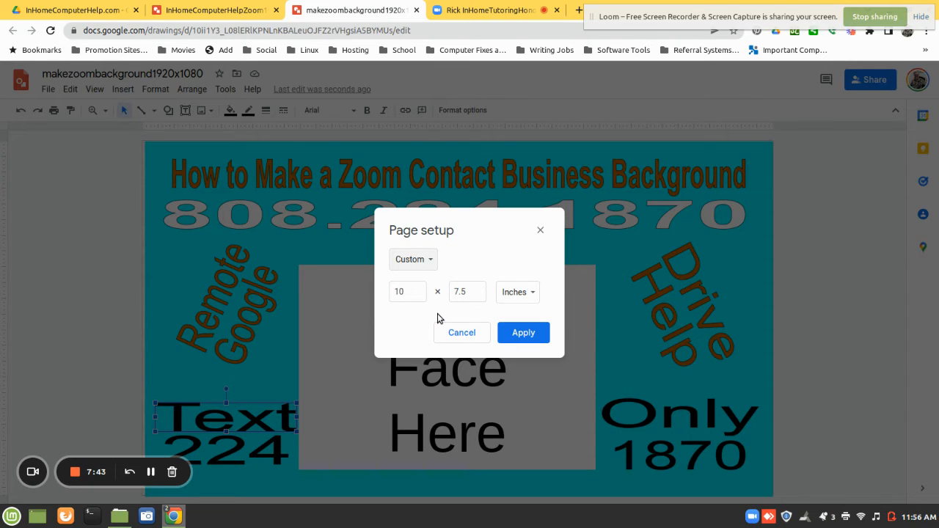
{"action": "left_click", "coordinate": [529, 294]}
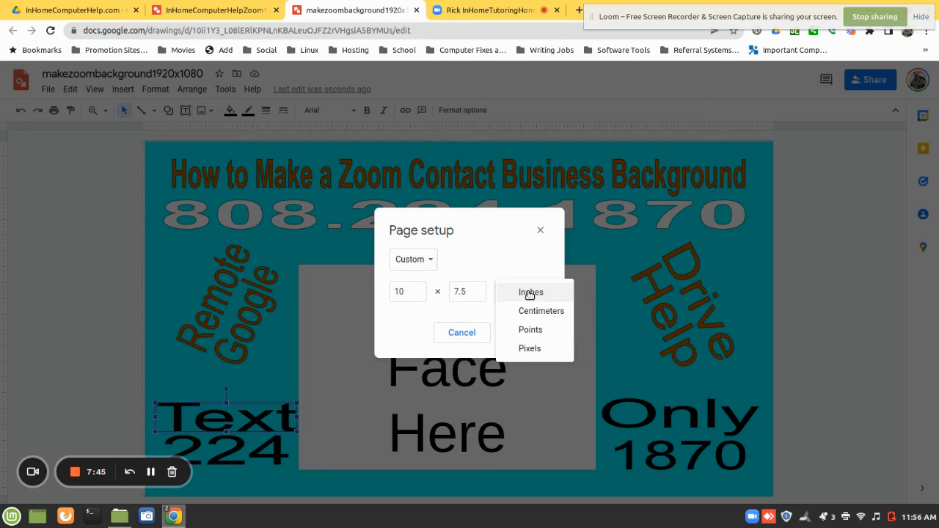
{"action": "left_click", "coordinate": [527, 350]}
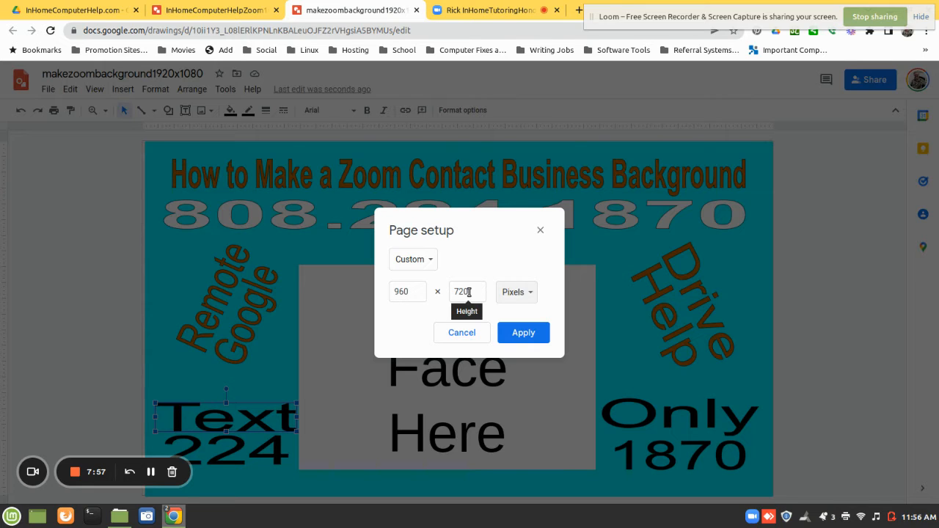
{"action": "left_click", "coordinate": [461, 334]}
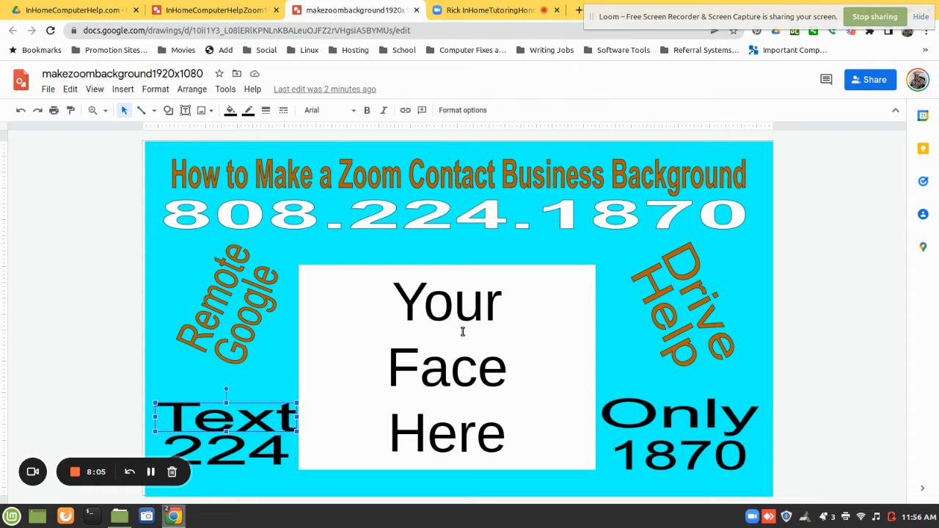
Delete the cyan background box and draw a new text box across the full page width over the title.
{"action": "left_click", "coordinate": [616, 259]}
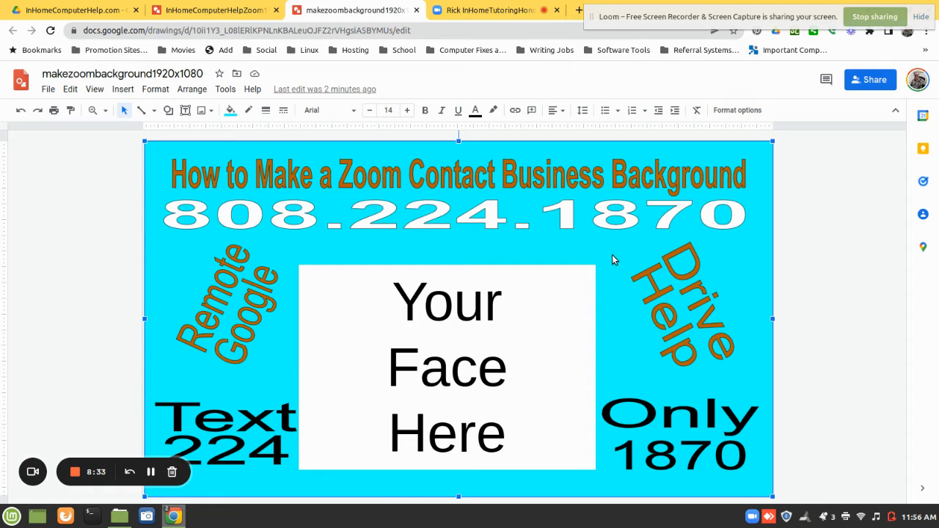
{"action": "key", "text": "Delete"}
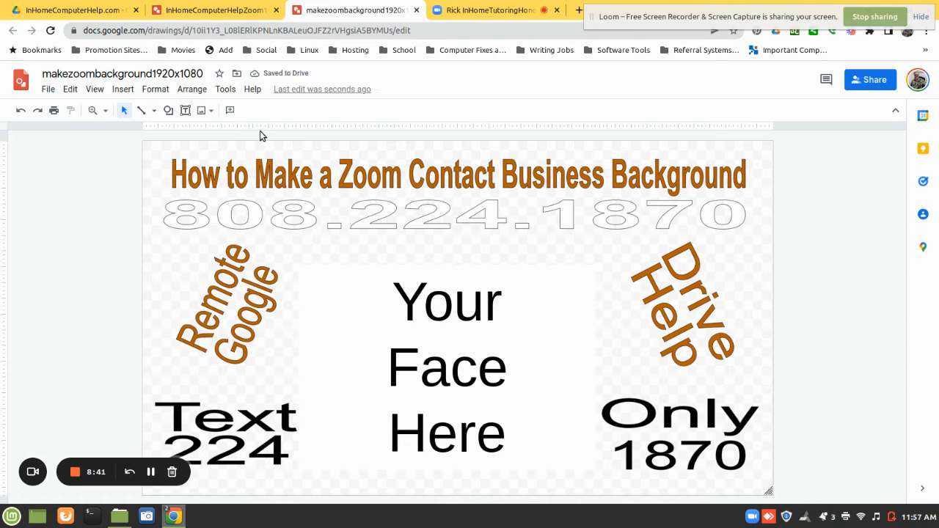
{"action": "left_click", "coordinate": [121, 89]}
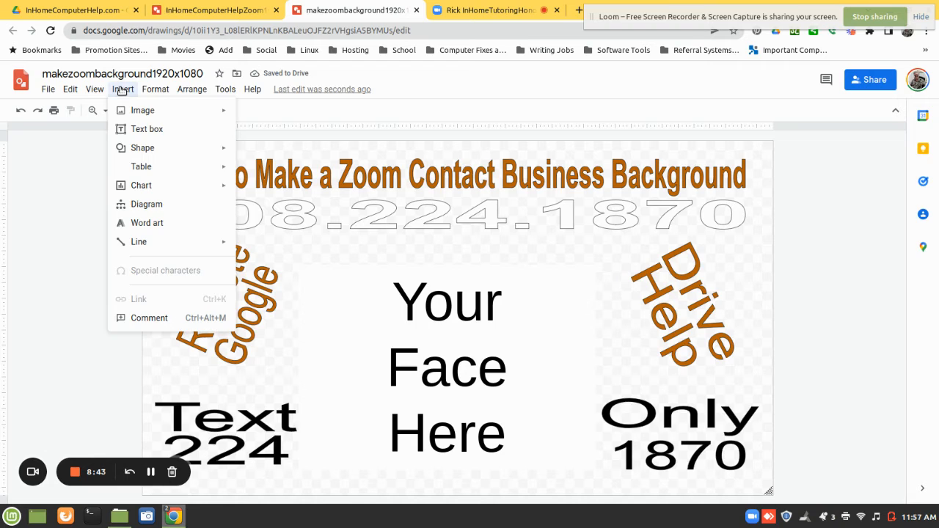
{"action": "left_click", "coordinate": [137, 131]}
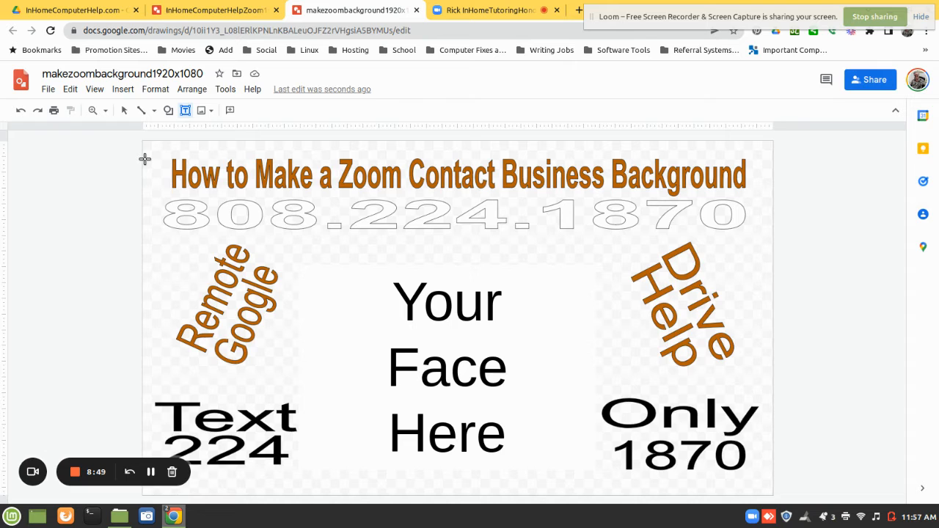
{"action": "mouse_move", "coordinate": [144, 159]}
{"action": "left_mouse_down"}
{"action": "mouse_move", "coordinate": [446, 212]}
{"action": "mouse_move", "coordinate": [771, 209]}
{"action": "left_mouse_up"}
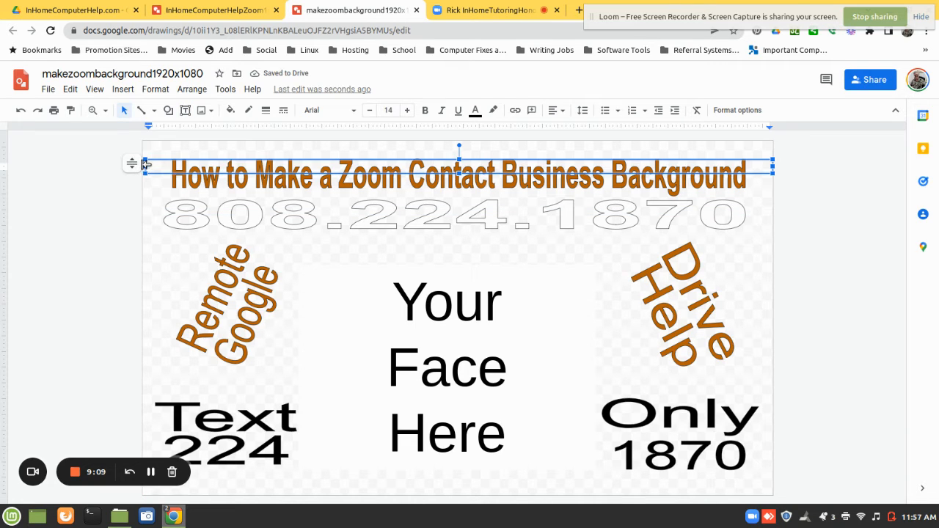
{"action": "left_click_drag", "start_coordinate": [141, 166], "coordinate": [143, 167]}
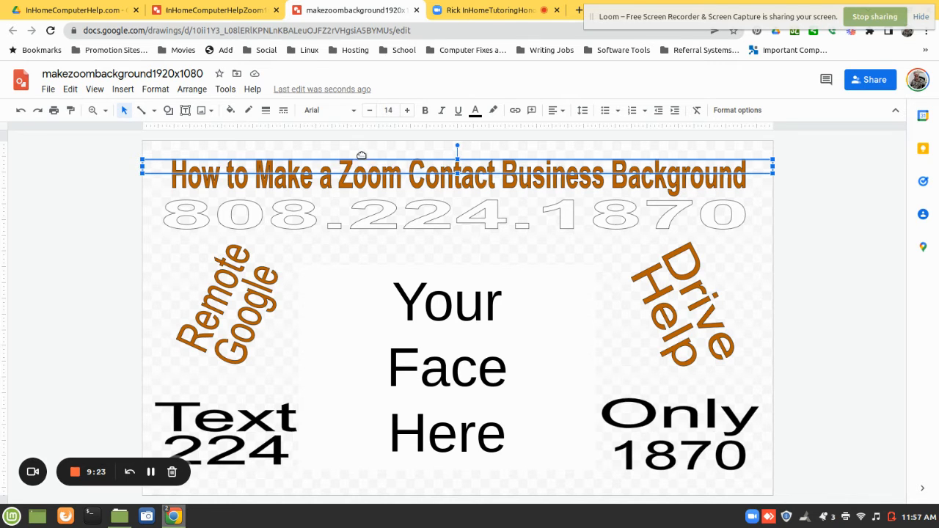
Move the empty text box up to the page's top edge and fill it with solid cyan.
{"action": "left_click", "coordinate": [157, 168]}
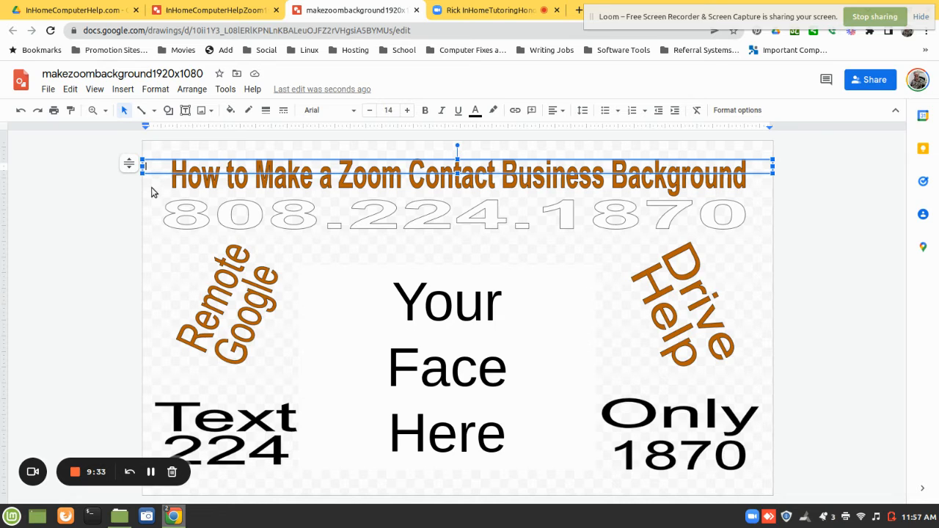
{"action": "left_click", "coordinate": [153, 193]}
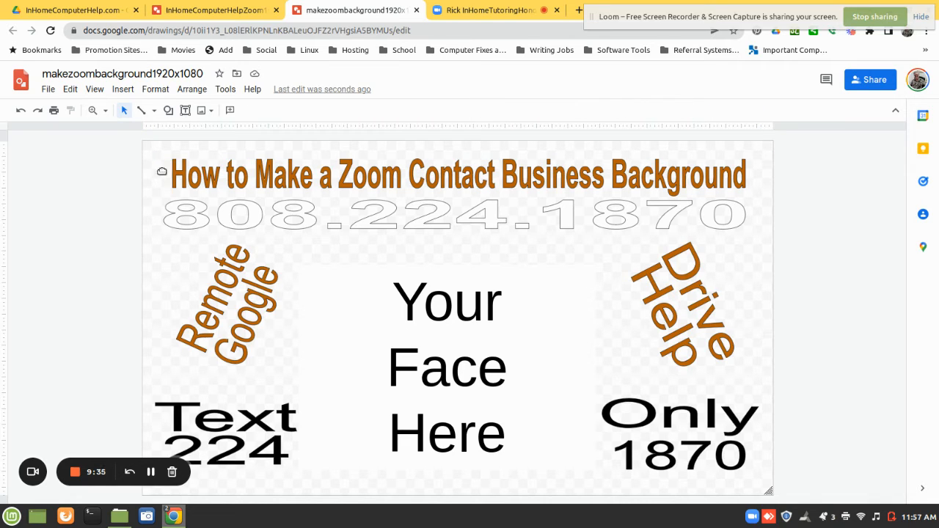
{"action": "left_click", "coordinate": [163, 169]}
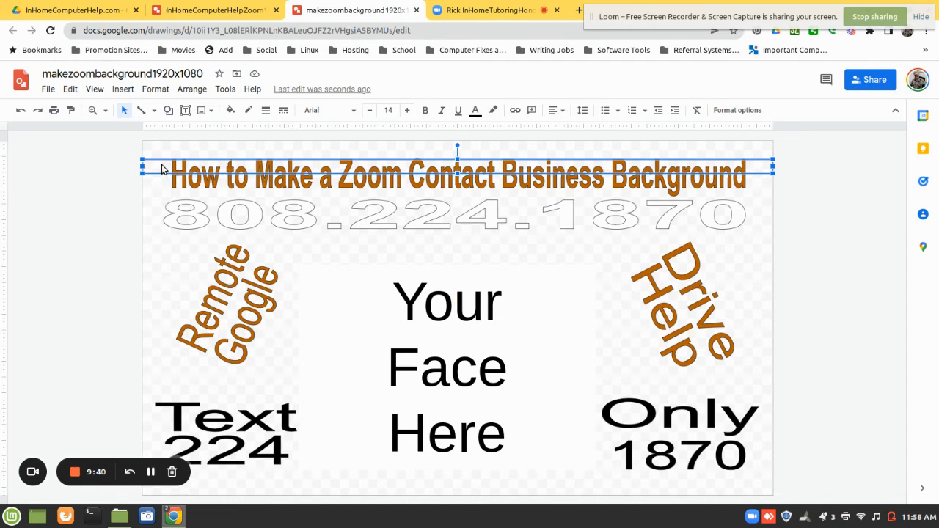
{"action": "left_click_drag", "start_coordinate": [163, 170], "coordinate": [166, 153]}
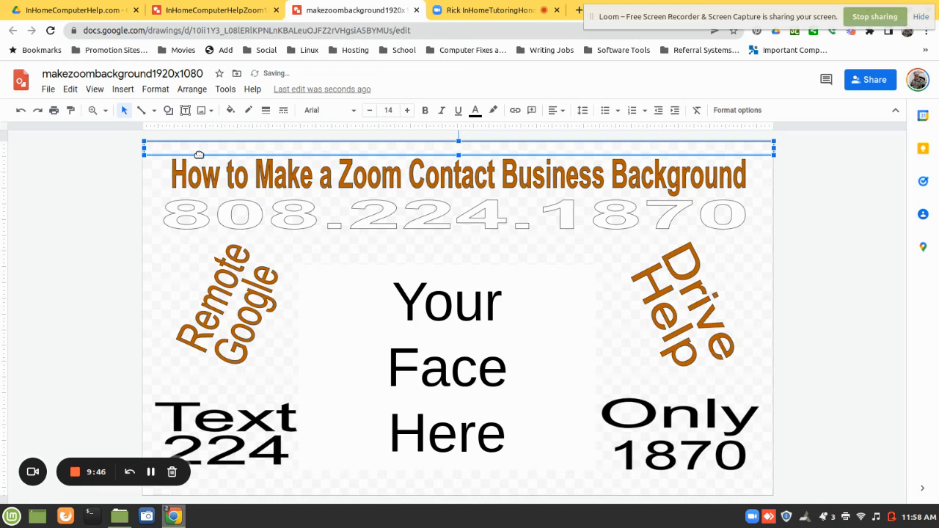
{"action": "left_click", "coordinate": [231, 111]}
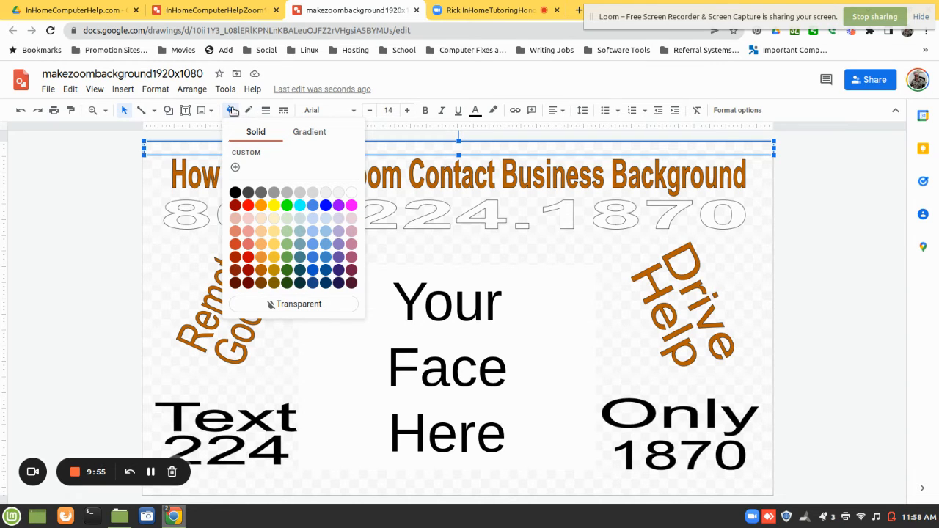
{"action": "left_click", "coordinate": [299, 208]}
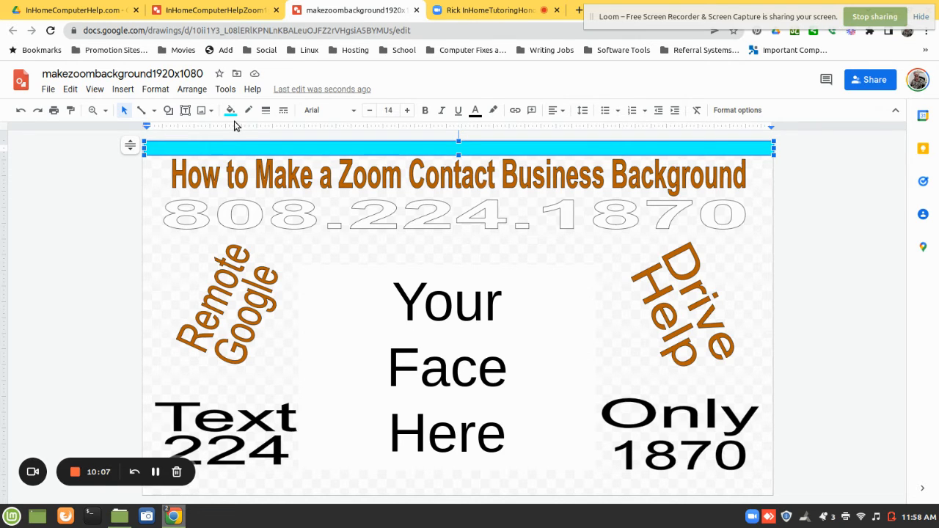
Add blank lines to the cyan text box until it extends down to the page's bottom edge and covers the whole drawing.
{"action": "key", "text": "Return"}
{"action": "key", "text": "Return"}
{"action": "key", "text": "Return"}
{"action": "key", "text": "Return"}
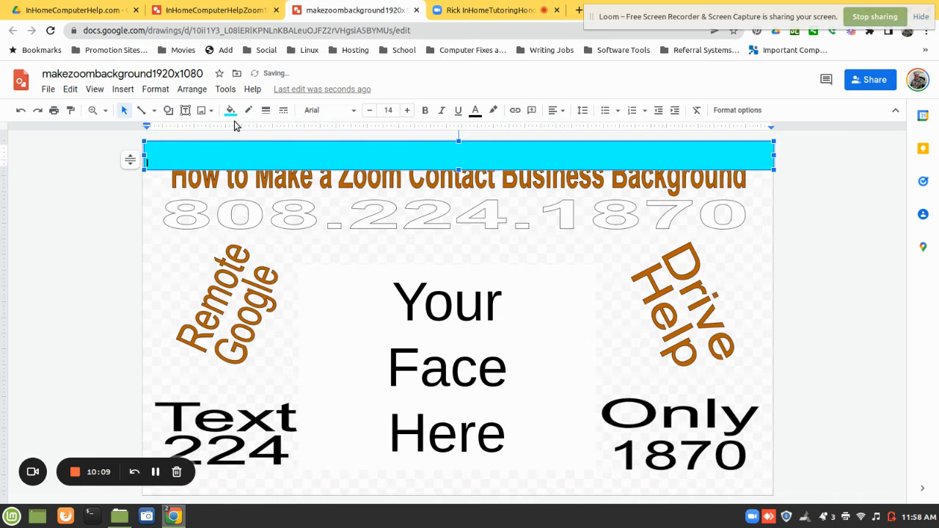
{"action": "key", "text": "Return"}
{"action": "key", "text": "Return"}
{"action": "key", "text": "Return"}
{"action": "key", "text": "Return"}
{"action": "key", "text": "Return"}
{"action": "key", "text": "Return"}
{"action": "key", "text": "Return"}
{"action": "key", "text": "Return"}
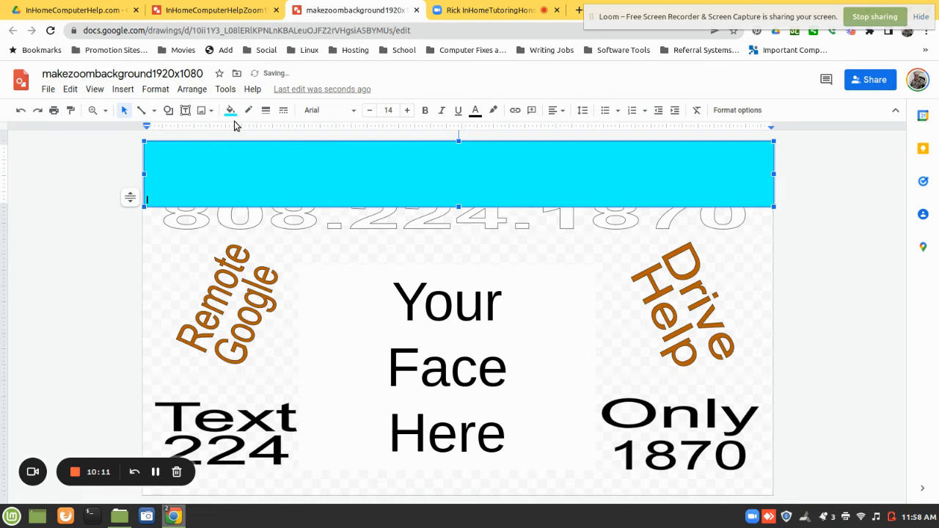
{"action": "key", "text": "Return"}
{"action": "key", "text": "Return"}
{"action": "key", "text": "Return"}
{"action": "key", "text": "Return"}
{"action": "key", "text": "Return"}
{"action": "key", "text": "Return"}
{"action": "key", "text": "Return"}
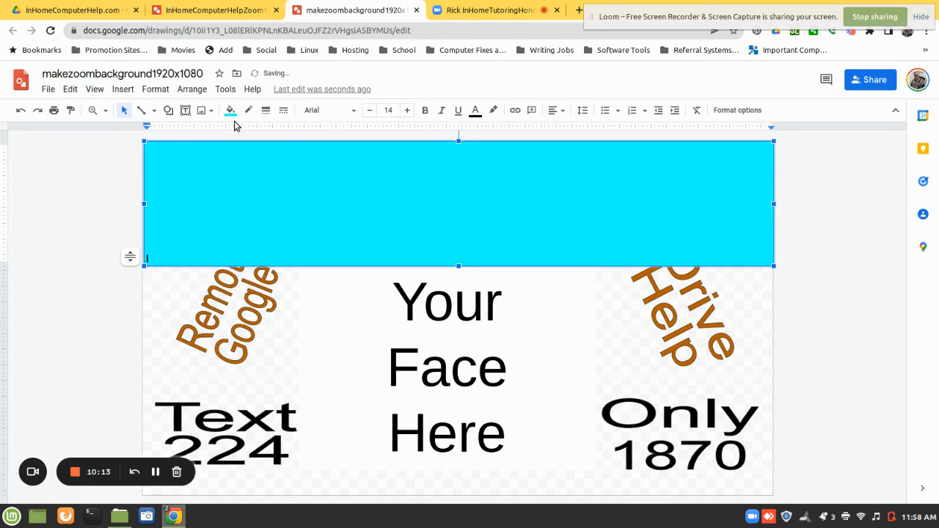
{"action": "key", "text": "Return"}
{"action": "key", "text": "Return"}
{"action": "key", "text": "Return"}
{"action": "key", "text": "Return"}
{"action": "key", "text": "Return"}
{"action": "key", "text": "Return"}
{"action": "key", "text": "Return"}
{"action": "key", "text": "Return"}
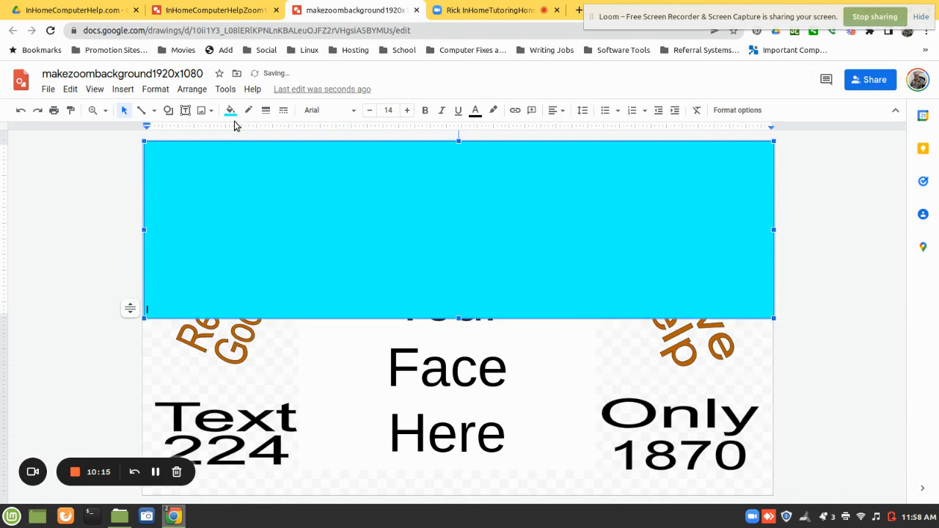
{"action": "key", "text": "Return"}
{"action": "key", "text": "Return"}
{"action": "key", "text": "Return"}
{"action": "key", "text": "Return"}
{"action": "key", "text": "Return"}
{"action": "key", "text": "Return"}
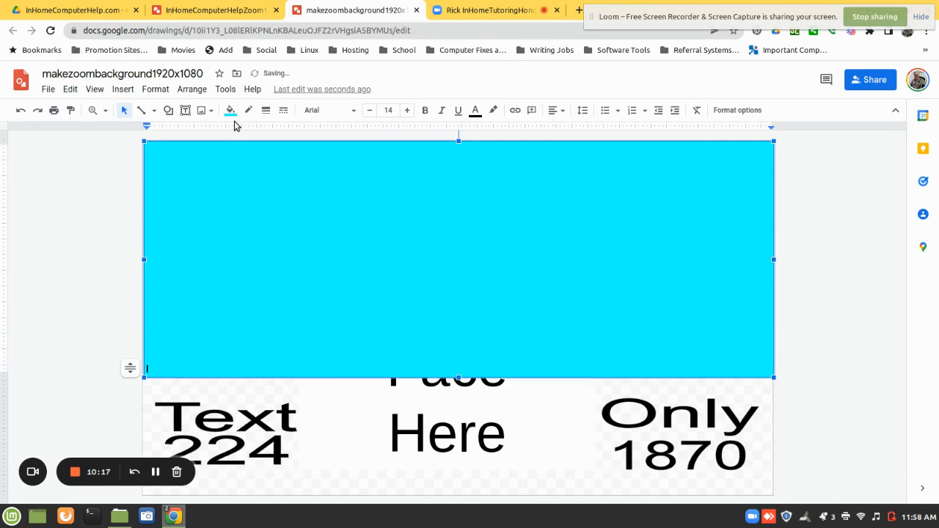
{"action": "key", "text": "Return"}
{"action": "key", "text": "Return"}
{"action": "key", "text": "Return"}
{"action": "key", "text": "Return"}
{"action": "key", "text": "Return"}
{"action": "key", "text": "Return"}
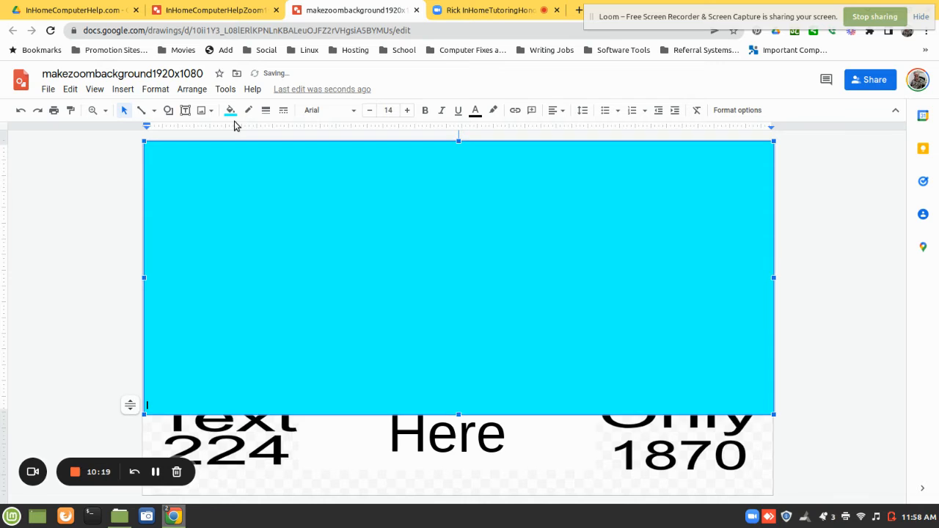
{"action": "key", "text": "Return"}
{"action": "key", "text": "Return"}
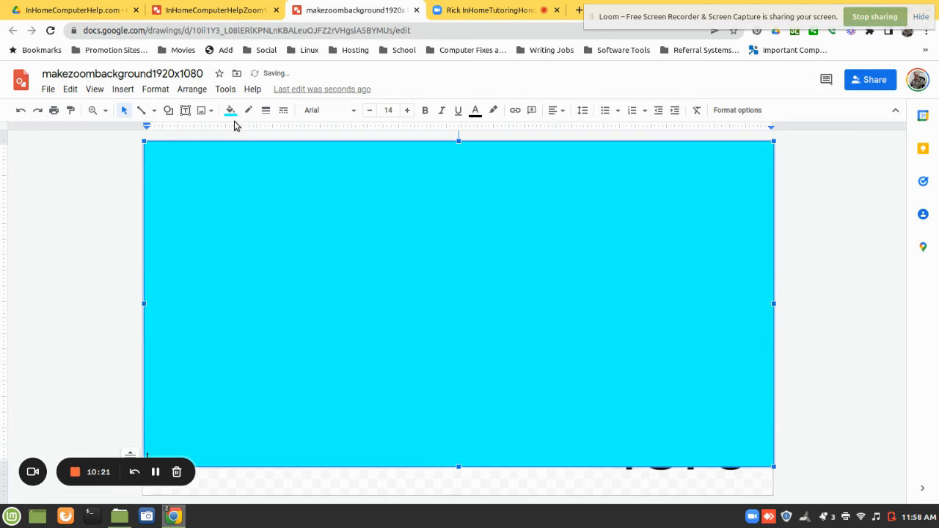
{"action": "key", "text": "Return"}
{"action": "key", "text": "Return"}
{"action": "key", "text": "Return"}
{"action": "key", "text": "Return"}
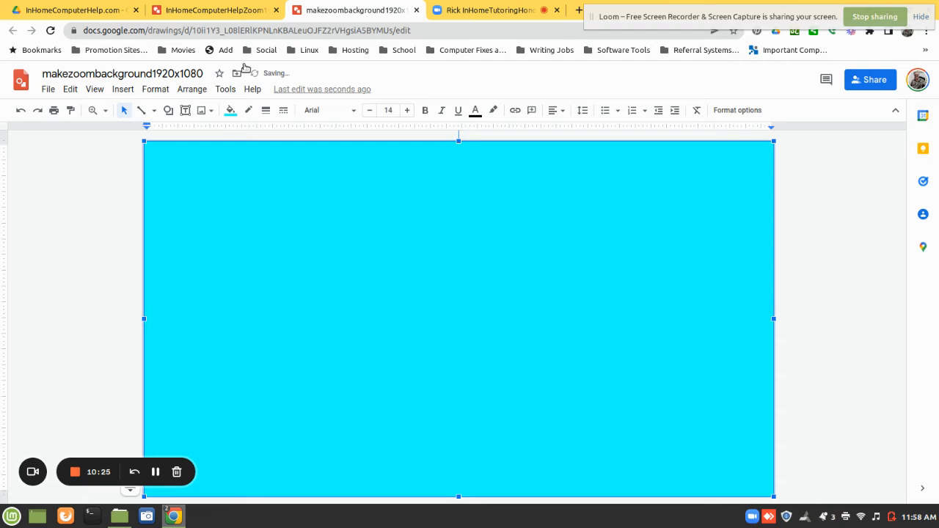
Send the cyan text box to the back, behind all the word art and the white face box.
{"action": "left_click", "coordinate": [192, 90]}
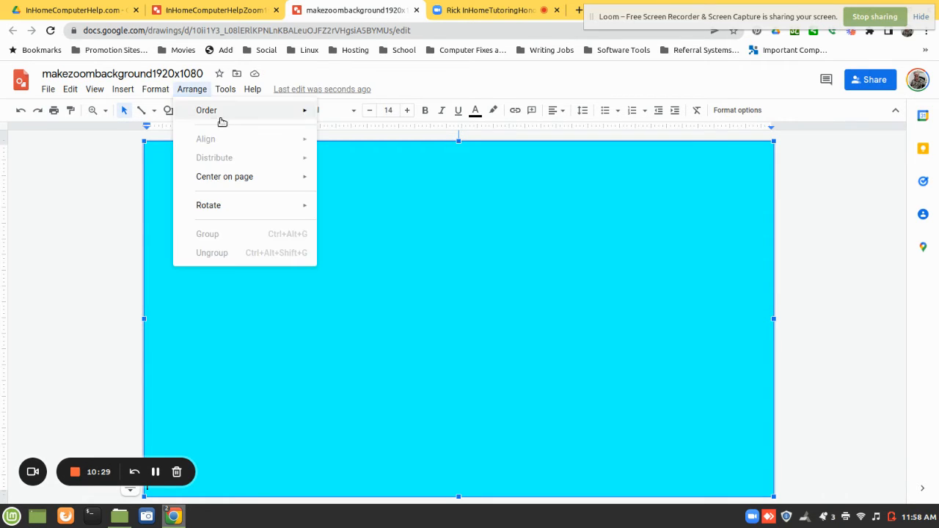
{"action": "mouse_move", "coordinate": [234, 116]}
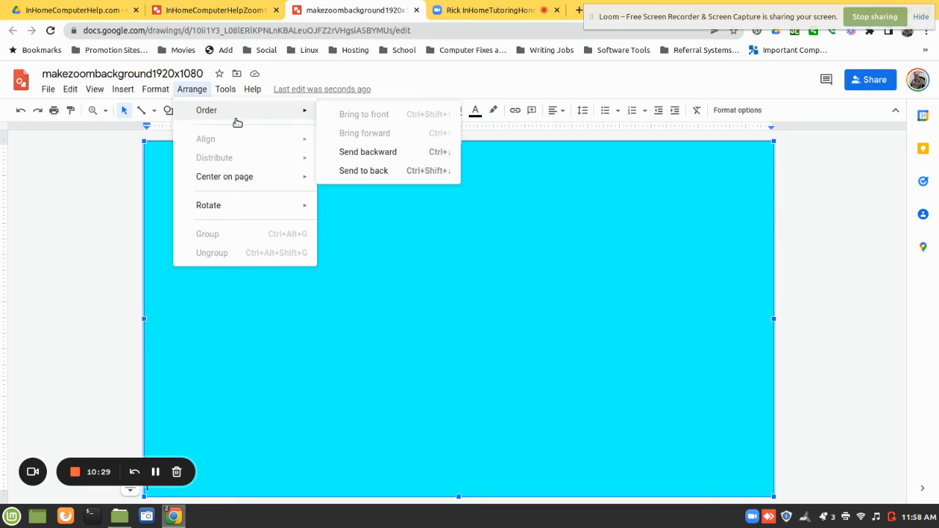
{"action": "left_click", "coordinate": [366, 171]}
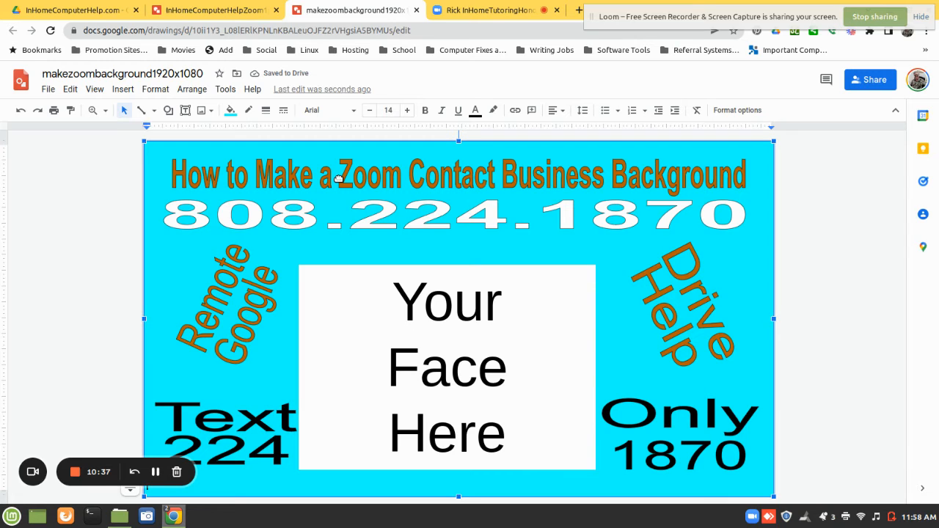
Download the finished drawing as a JPEG image (.jpg).
{"action": "left_click", "coordinate": [48, 89]}
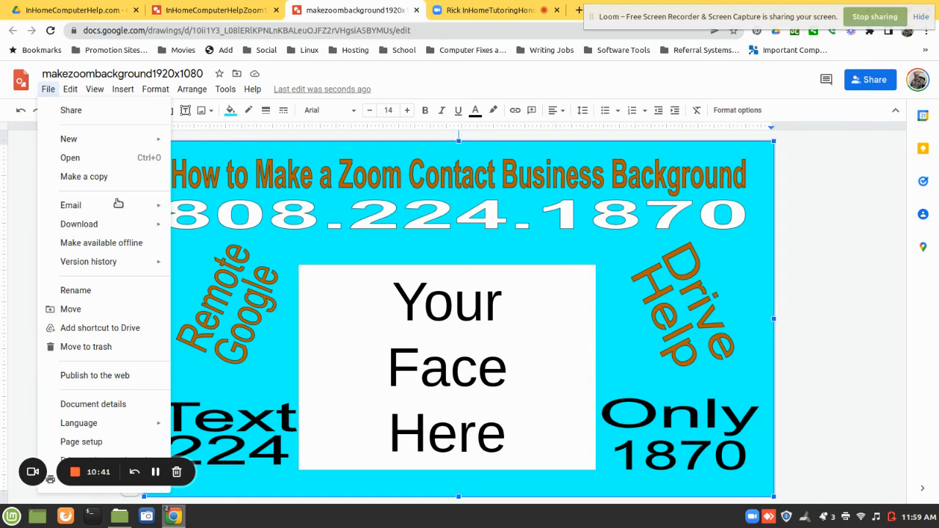
{"action": "mouse_move", "coordinate": [132, 231]}
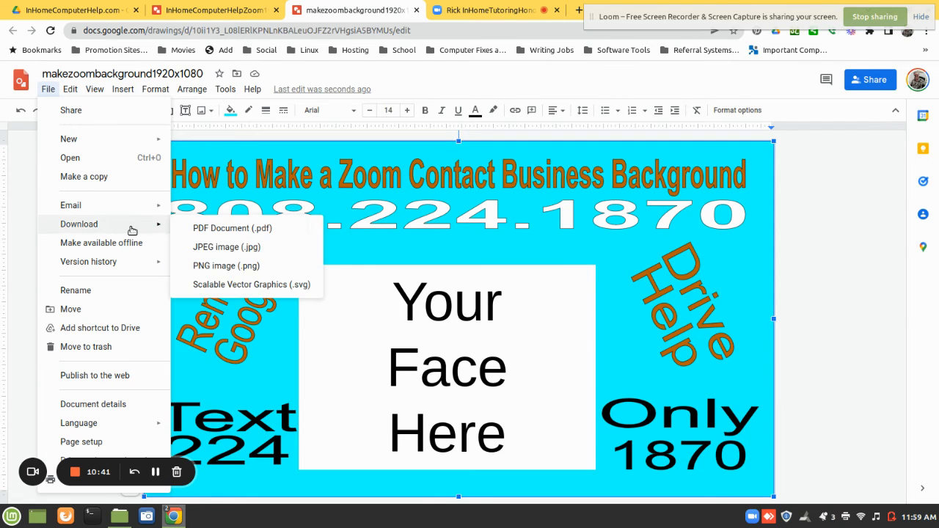
{"action": "left_click", "coordinate": [228, 249]}
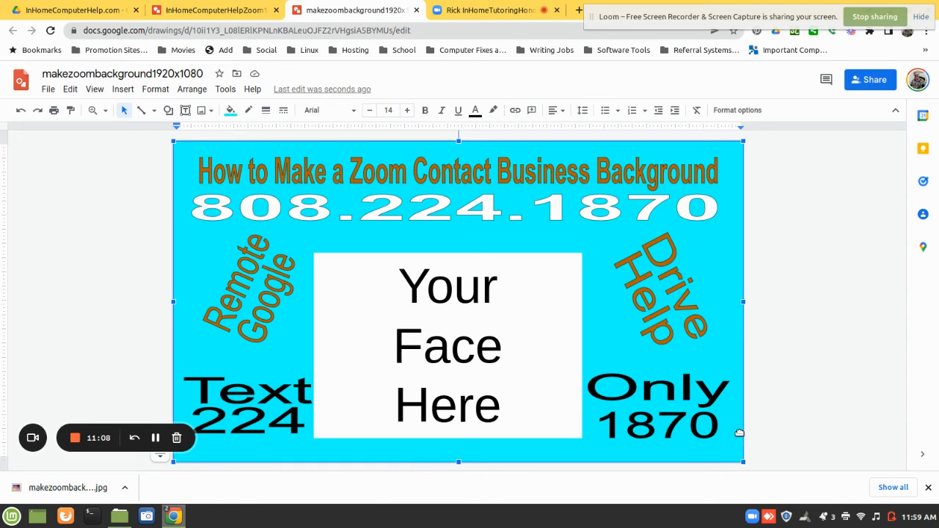
Dismiss the downloads bar, switch to the running Zoom meeting and open its virtual background settings.
{"action": "left_click", "coordinate": [928, 489]}
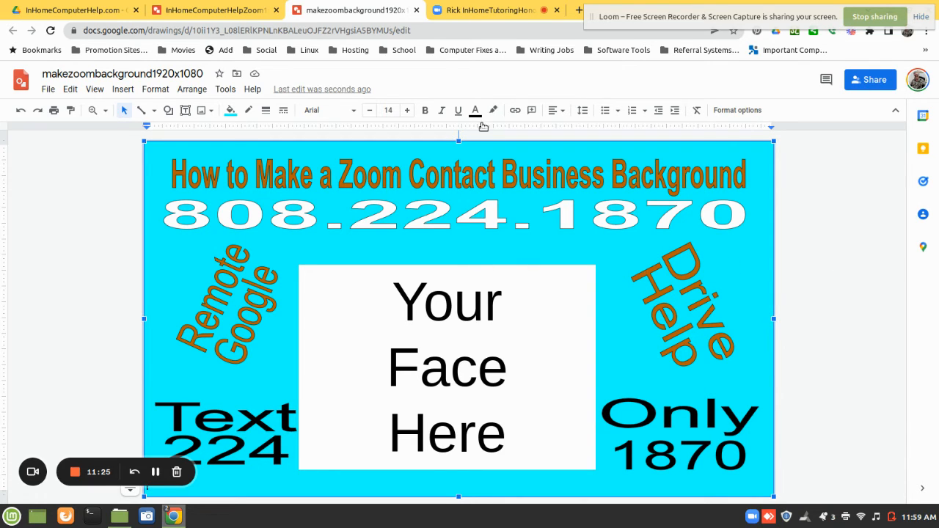
{"action": "left_click", "coordinate": [486, 14]}
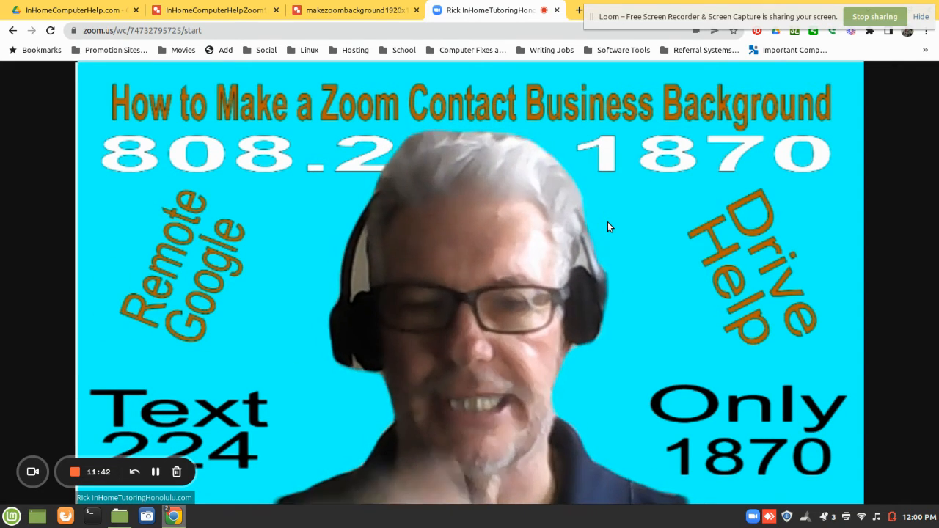
{"action": "mouse_move", "coordinate": [658, 335]}
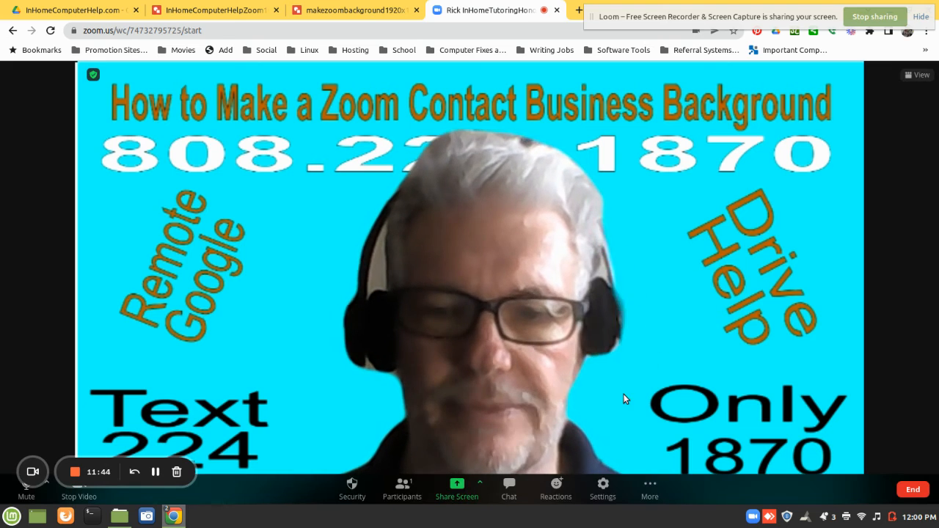
{"action": "left_click", "coordinate": [600, 491]}
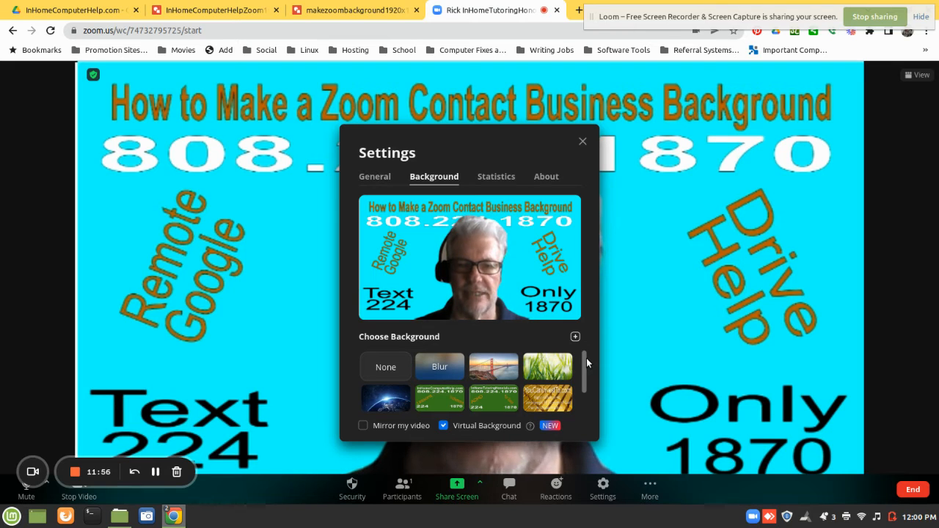
Delete the old cyan background without the face box from the virtual backgrounds and apply the green InHomeComputerHelp.com one.
{"action": "left_click_drag", "start_coordinate": [584, 361], "coordinate": [588, 401]}
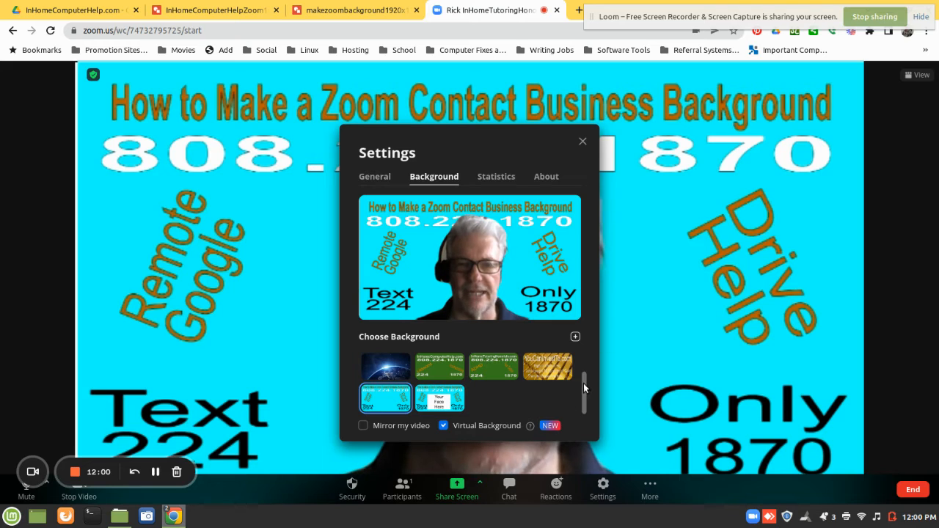
{"action": "mouse_move", "coordinate": [408, 390]}
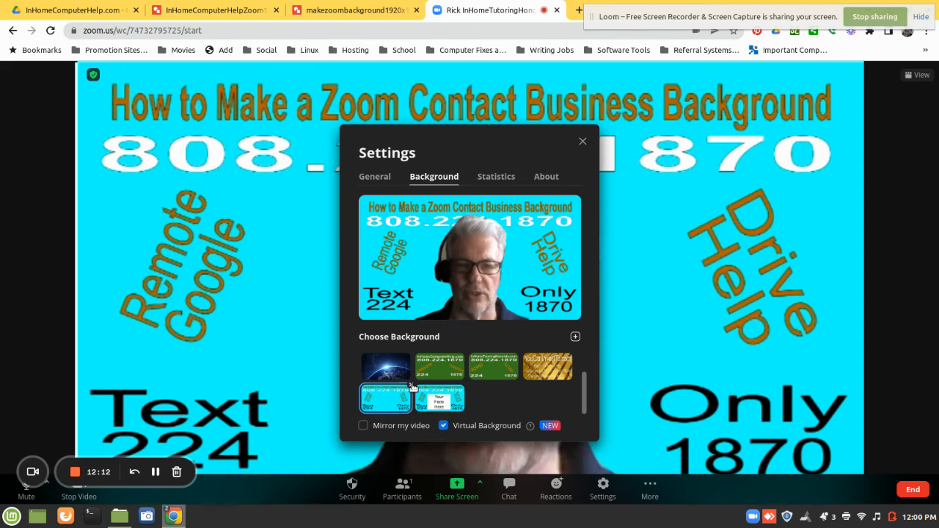
{"action": "left_click", "coordinate": [411, 385]}
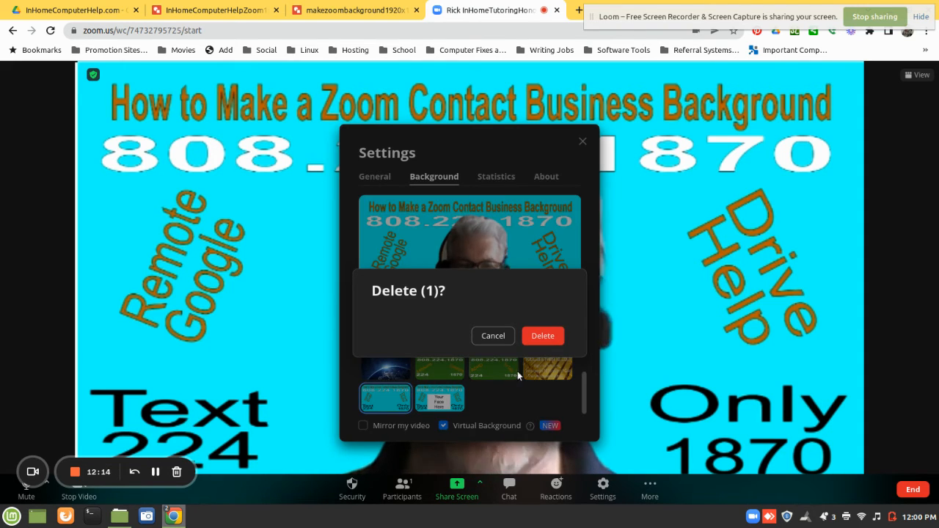
{"action": "left_click", "coordinate": [543, 336]}
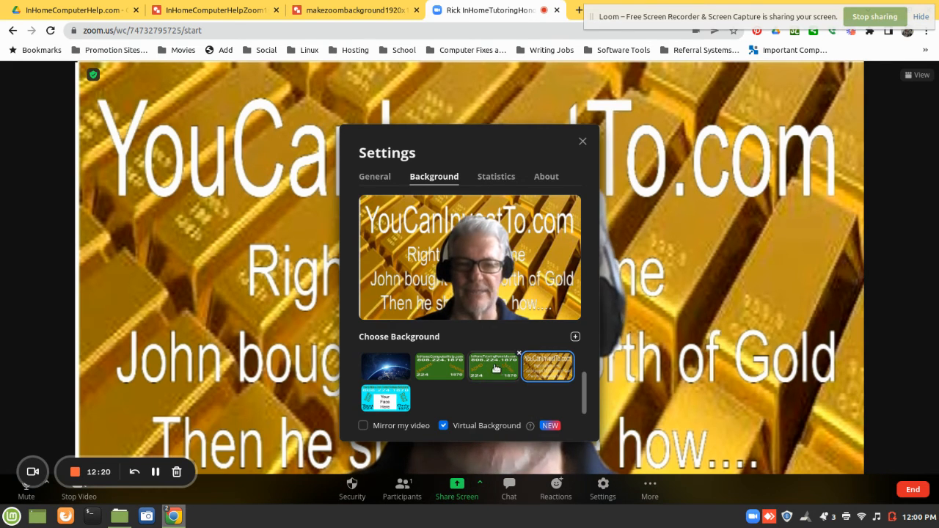
{"action": "left_click", "coordinate": [452, 366]}
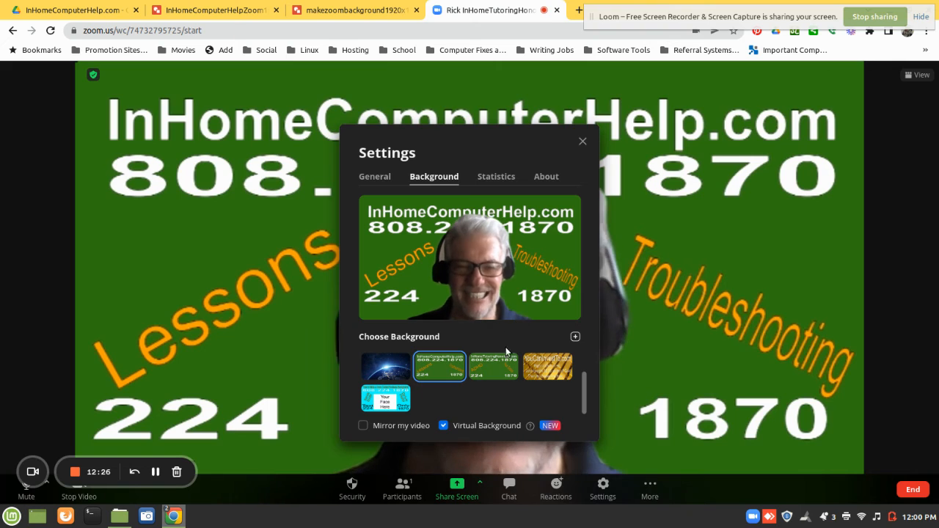
Add makezoombackground1920x1080.jpg from the Downloads folder as a new virtual background.
{"action": "mouse_move", "coordinate": [557, 369]}
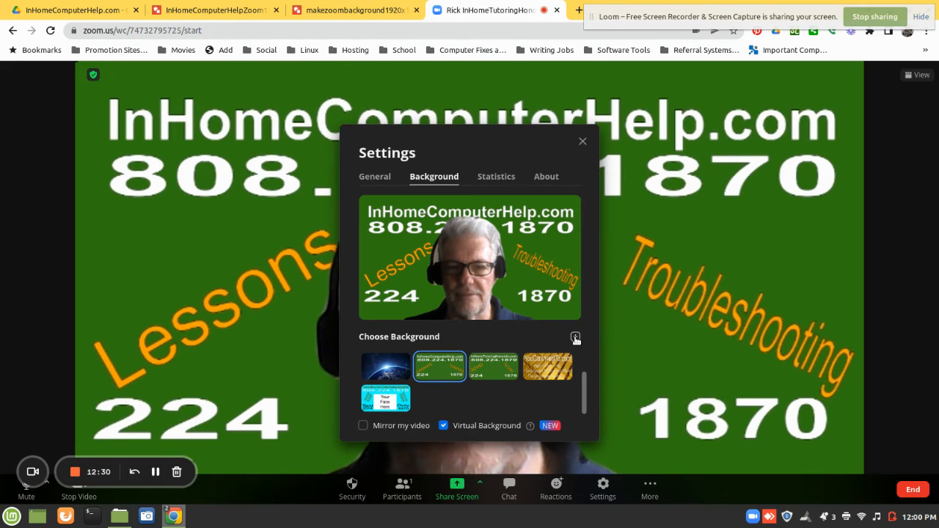
{"action": "left_click", "coordinate": [575, 338]}
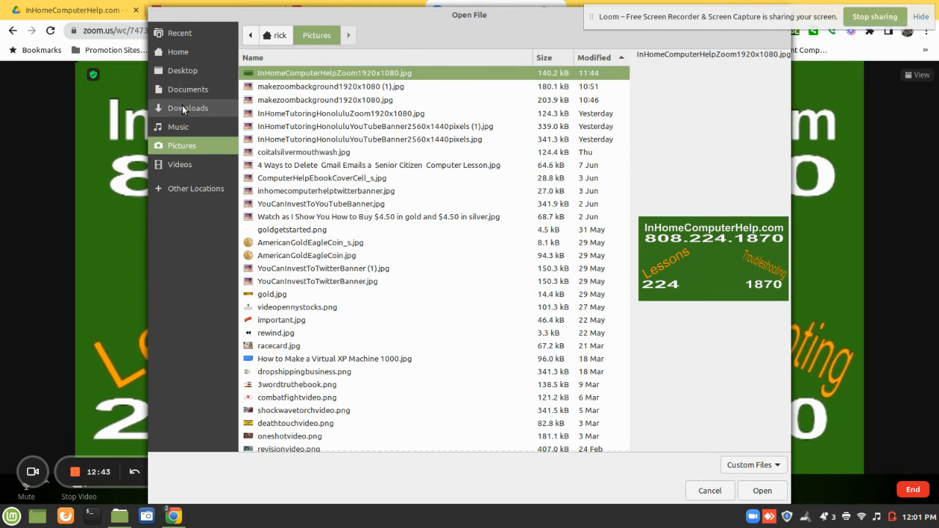
{"action": "left_click", "coordinate": [182, 108]}
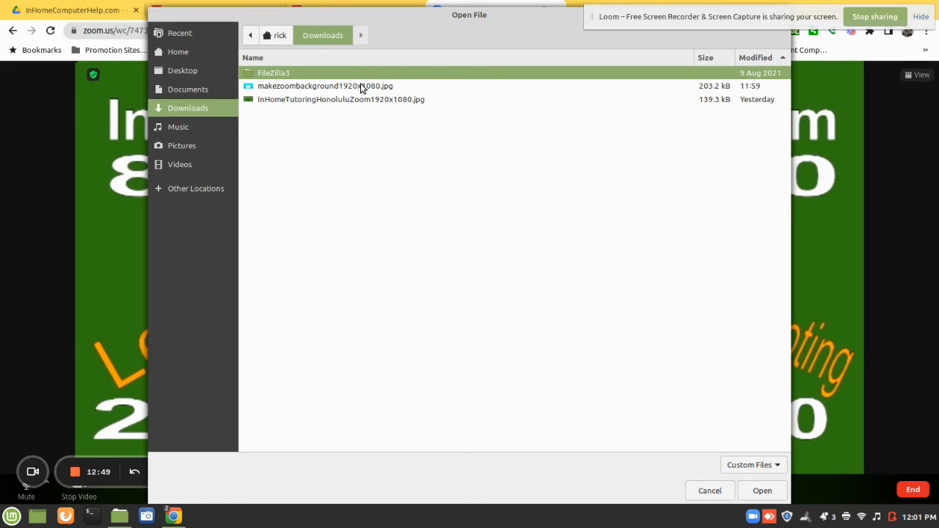
{"action": "left_click", "coordinate": [360, 88]}
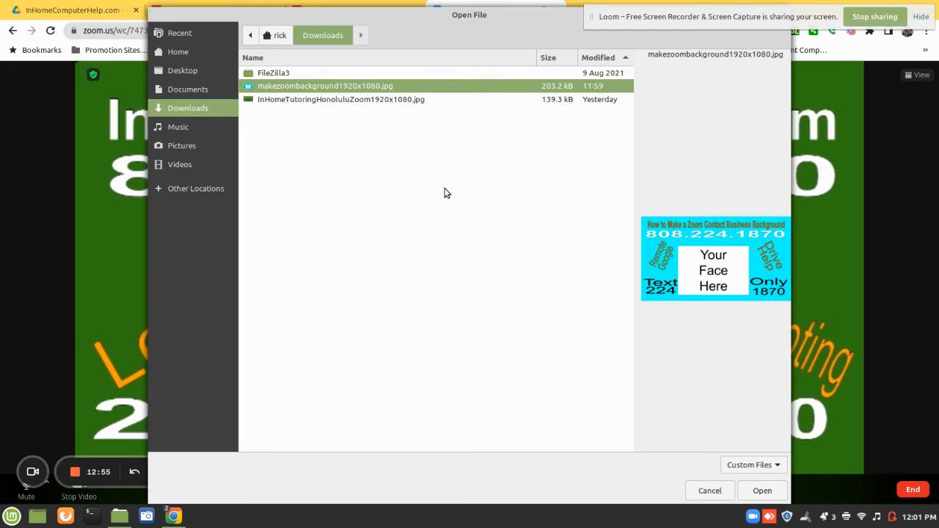
{"action": "double_click", "coordinate": [458, 86]}
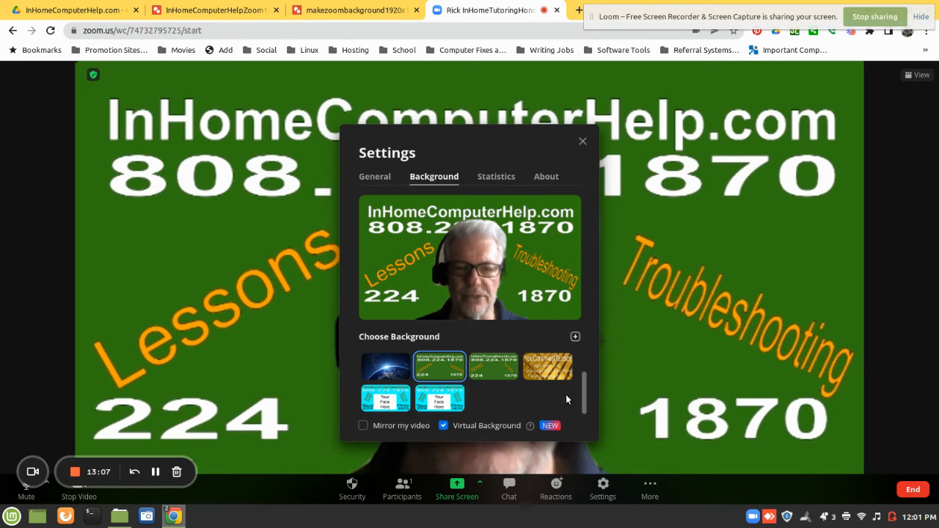
Apply the newly added cyan background with the white face box to the video and close the settings.
{"action": "mouse_move", "coordinate": [583, 409]}
{"action": "left_mouse_down"}
{"action": "mouse_move", "coordinate": [585, 382]}
{"action": "mouse_move", "coordinate": [576, 409]}
{"action": "left_mouse_up"}
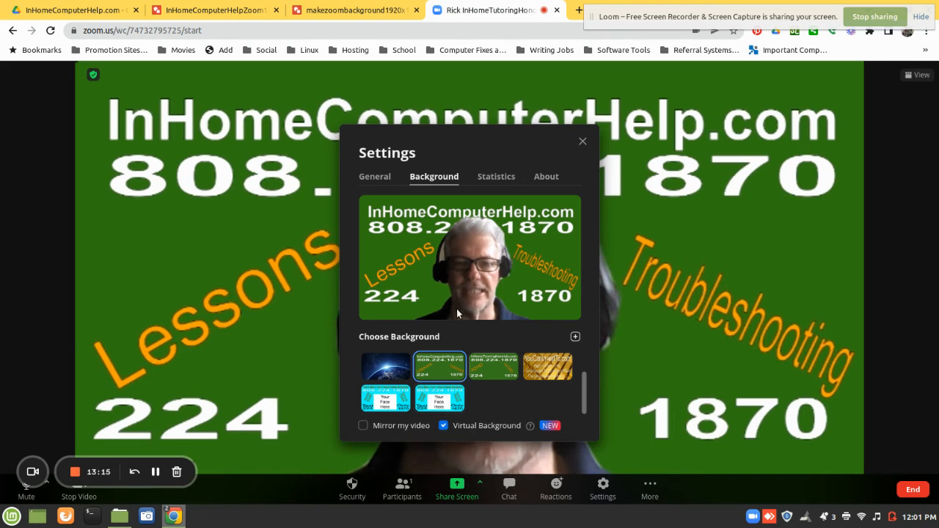
{"action": "left_click", "coordinate": [431, 398]}
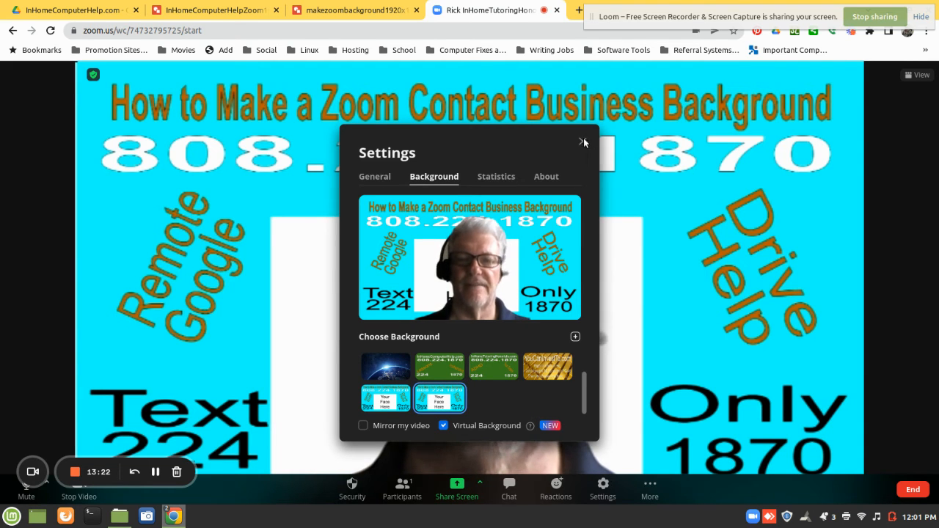
{"action": "left_click", "coordinate": [583, 140]}
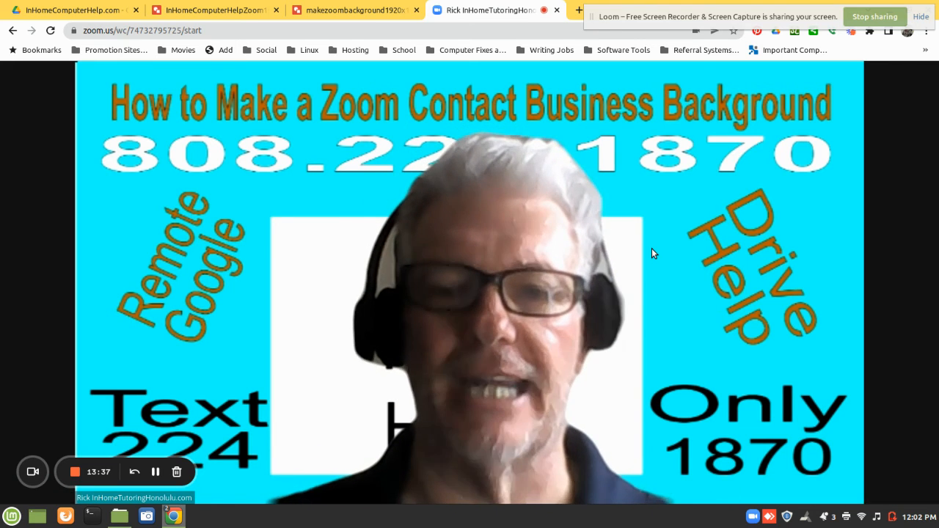
Switch the virtual background back to the green InHomeComputerHelp.com image and close the settings.
{"action": "mouse_move", "coordinate": [507, 389]}
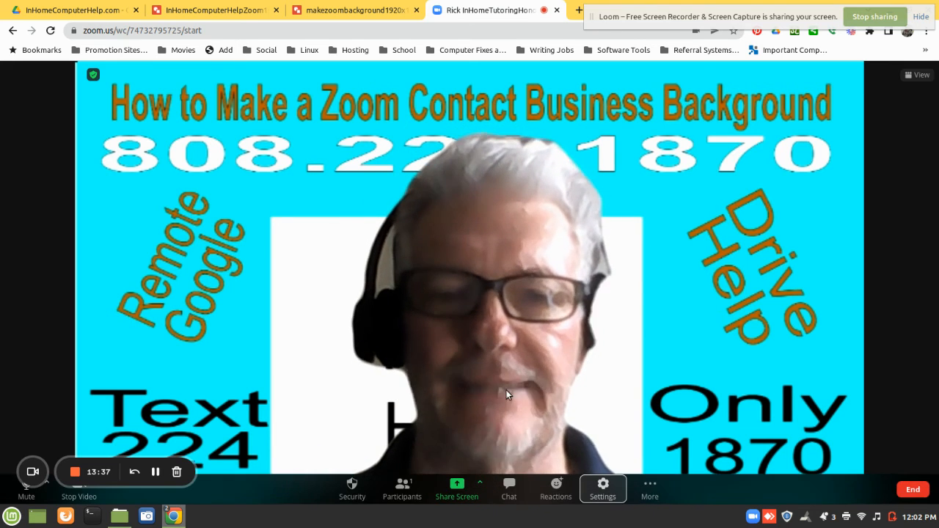
{"action": "left_click", "coordinate": [602, 487]}
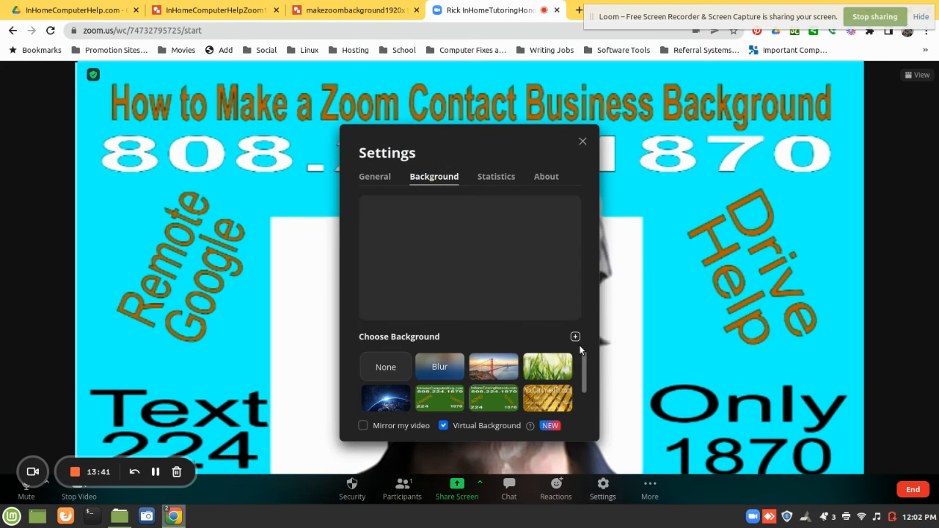
{"action": "left_click", "coordinate": [446, 399]}
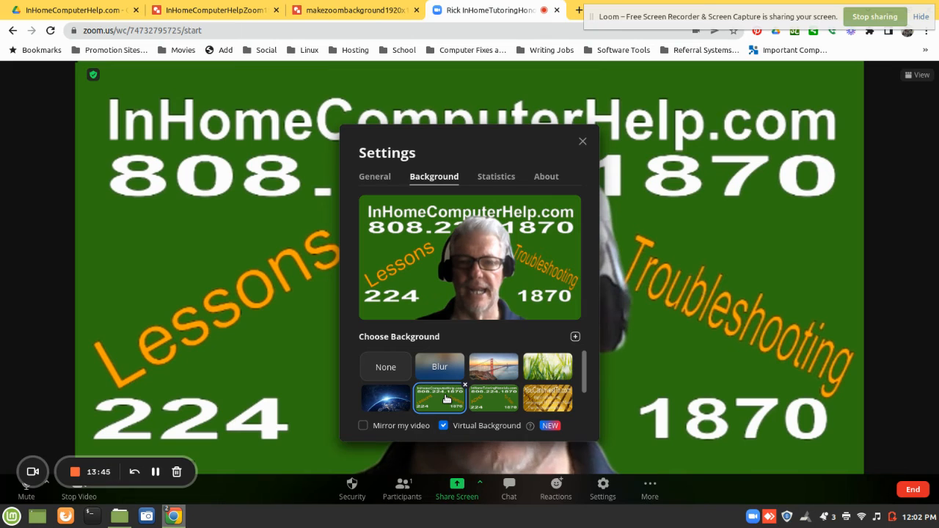
{"action": "left_click", "coordinate": [583, 142]}
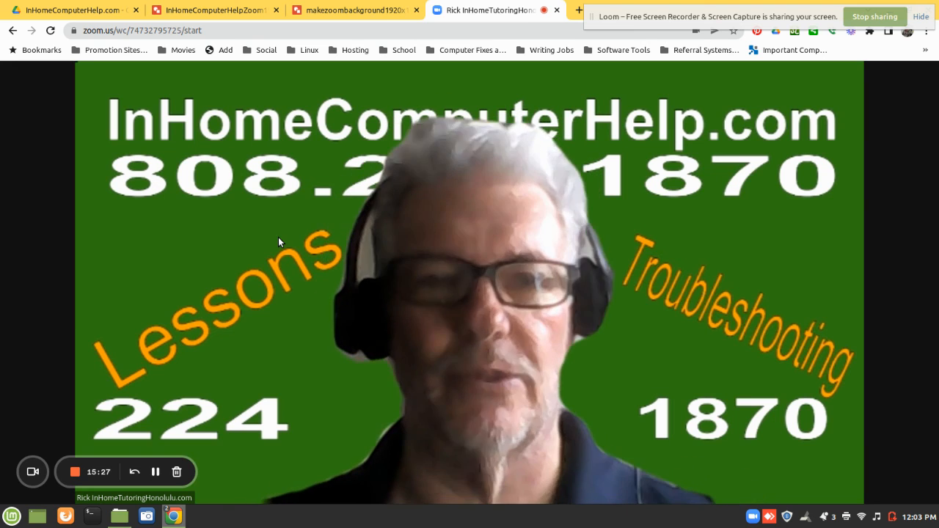
{"action": "mouse_move", "coordinate": [167, 159]}
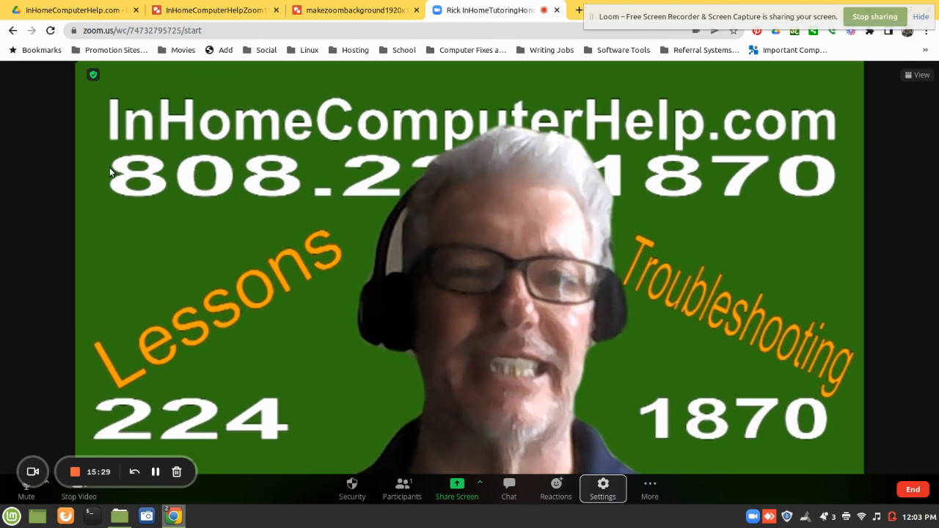